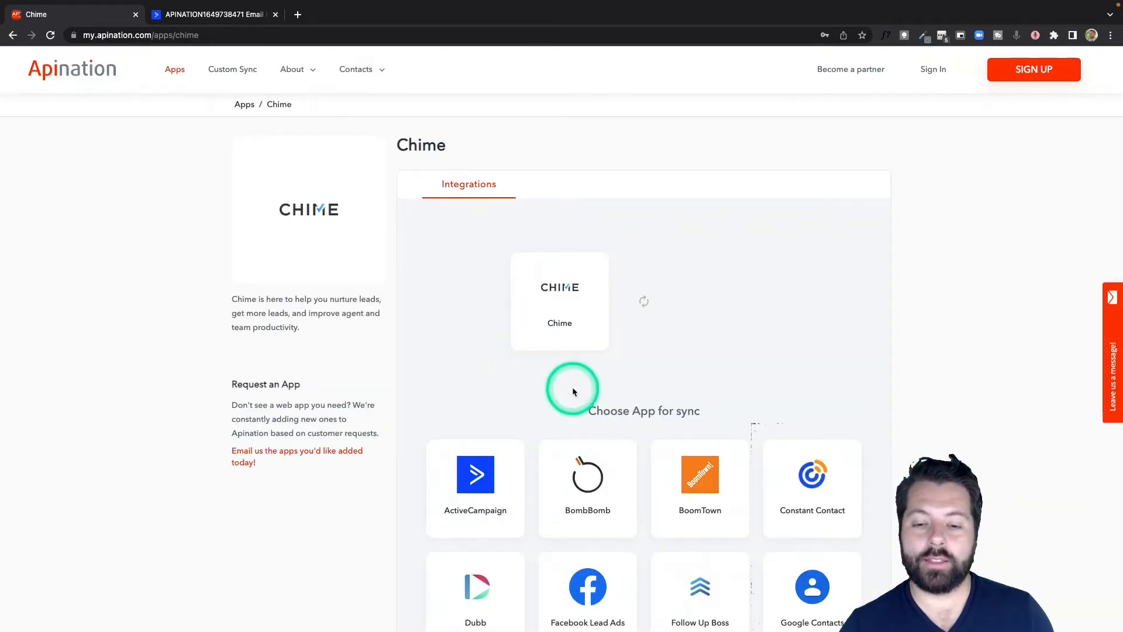
# Step: Choose ActiveCampaign as the app to sync with Chime and activate the "Chime leads into ActiveCampaign" sync
pyautogui.scroll(-3, 572, 390)
pyautogui.click(490, 384)
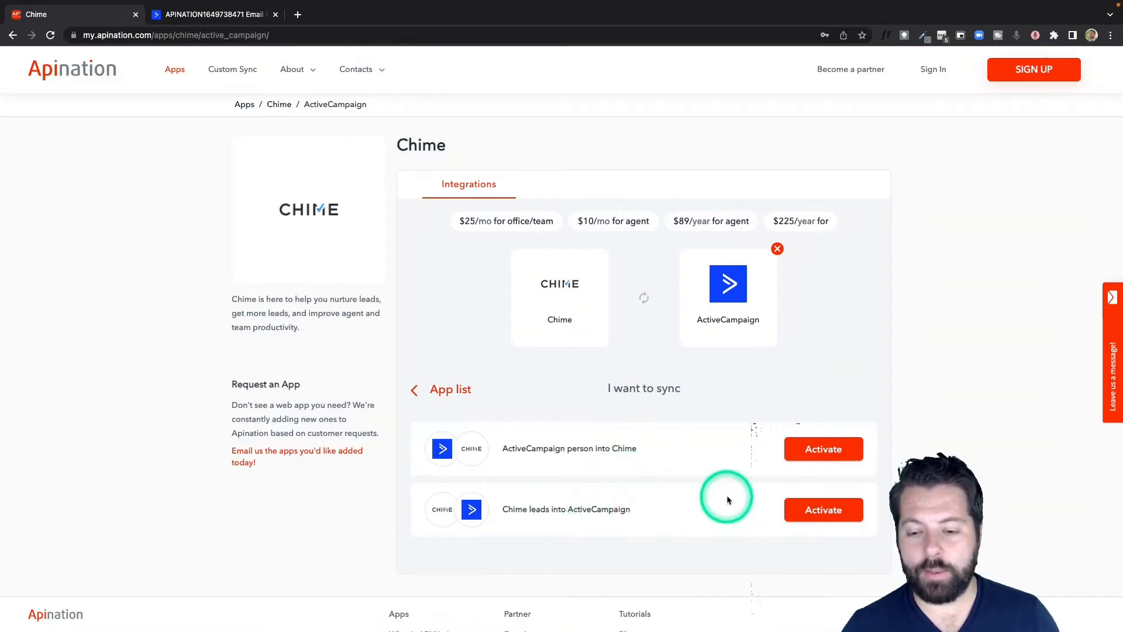
pyautogui.click(816, 512)
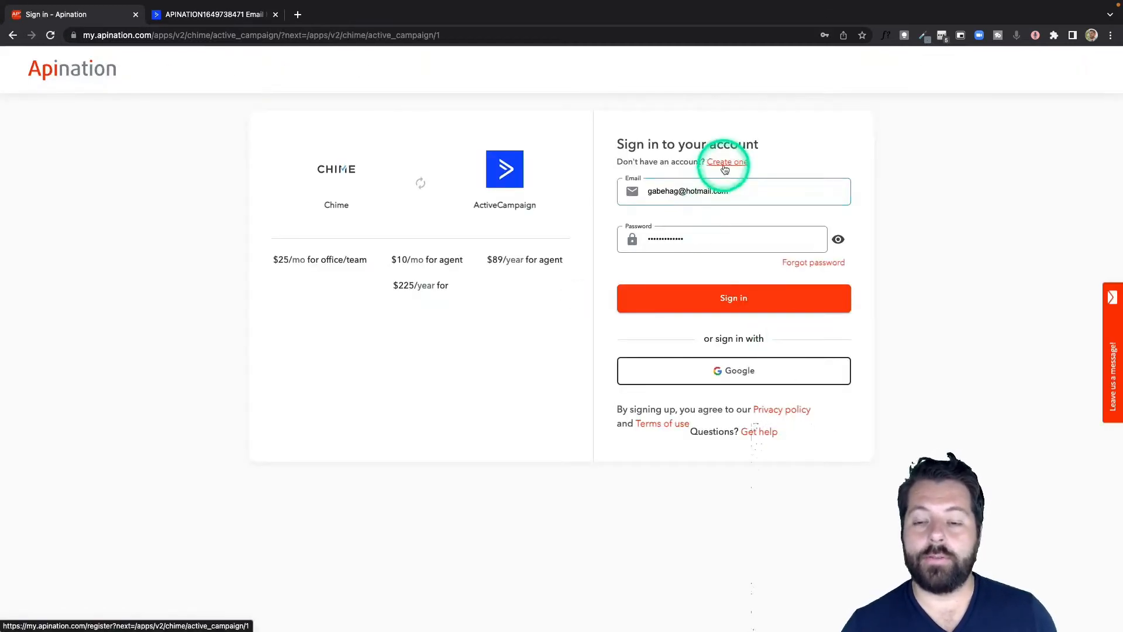
# Step: Sign in to API Nation with the Google account
pyautogui.click(721, 371)
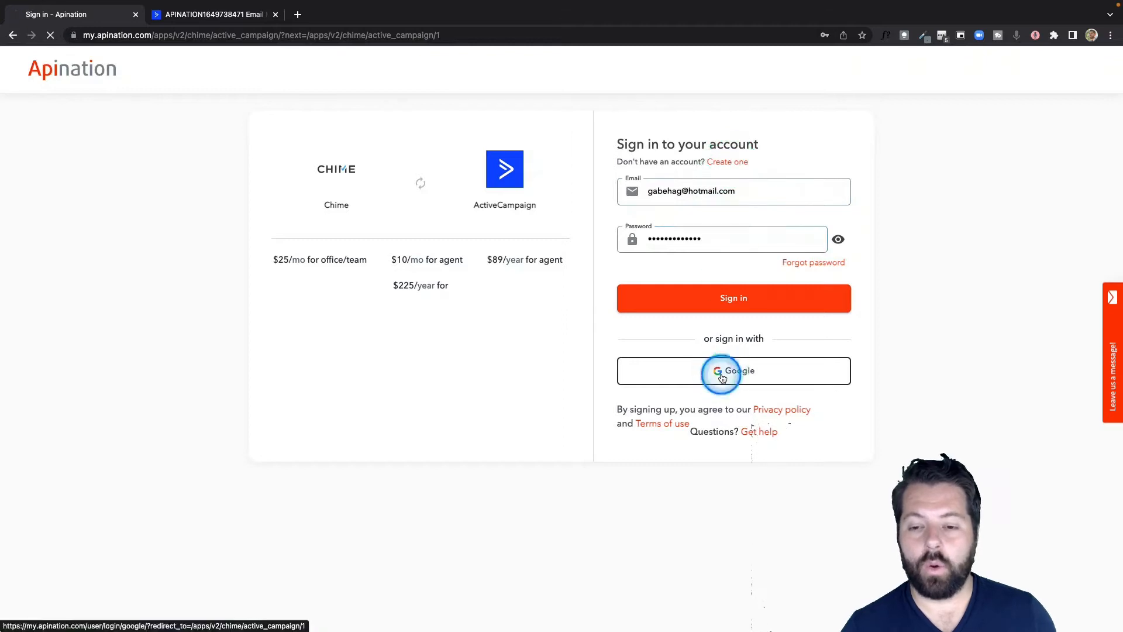
pyautogui.click(536, 305)
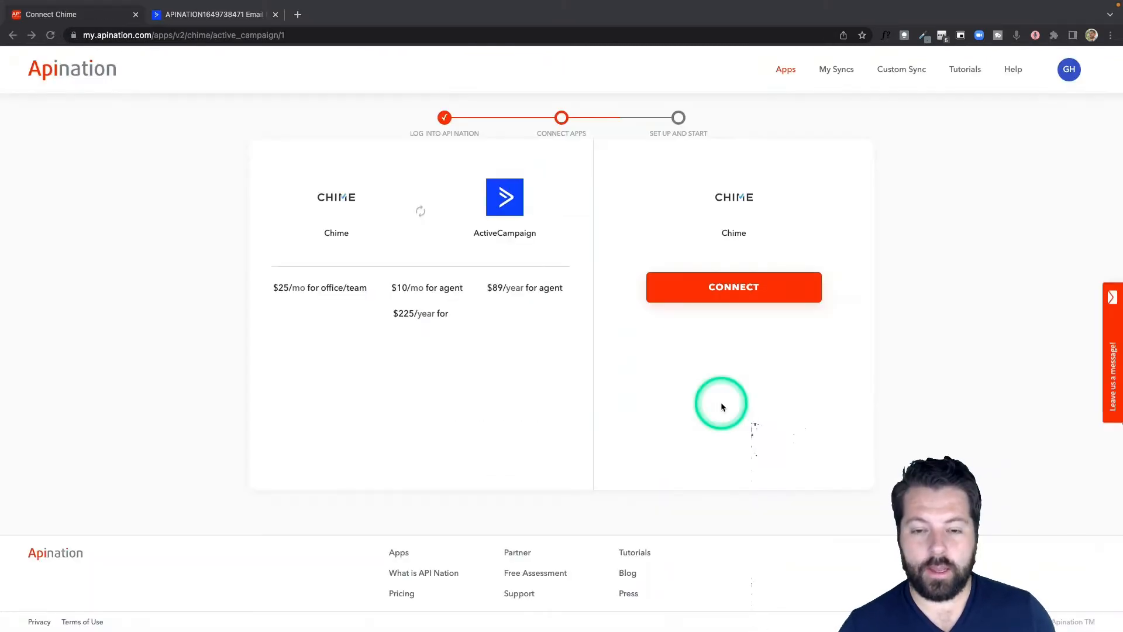
# Step: Connect the Chime account by logging in to Chime and authorizing API Nation to access it
pyautogui.click(739, 292)
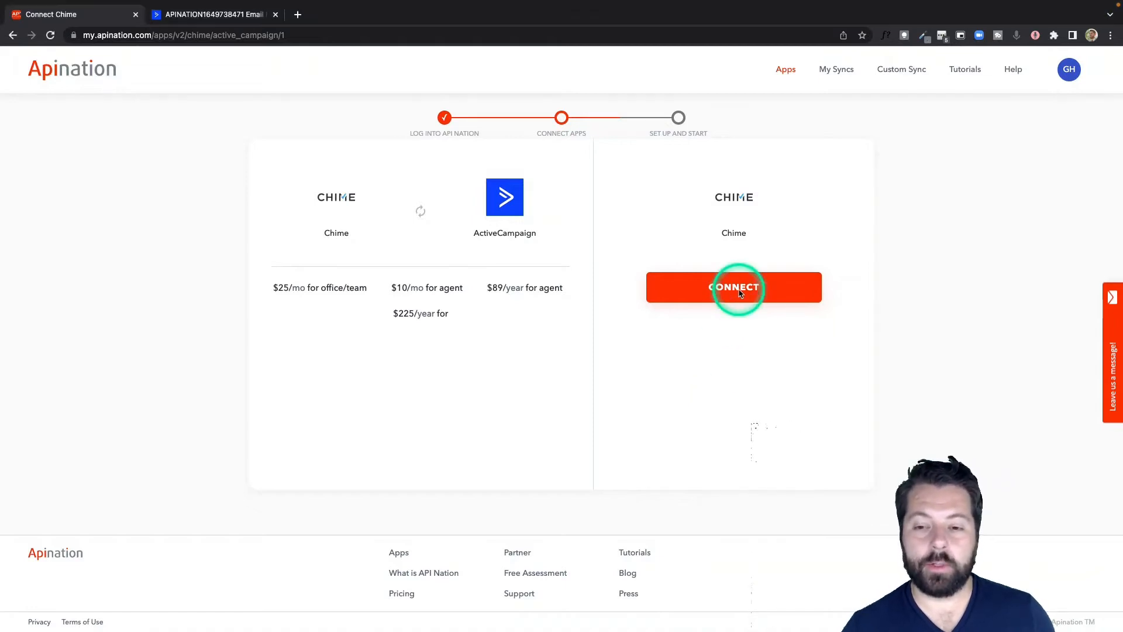
pyautogui.click(739, 293)
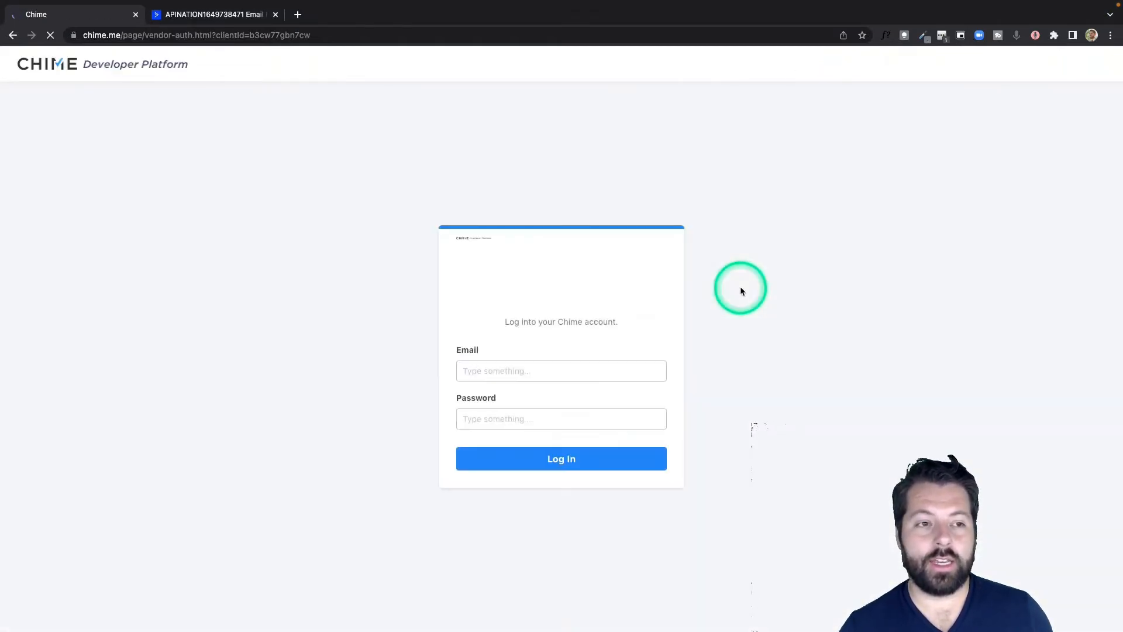
pyautogui.click(573, 454)
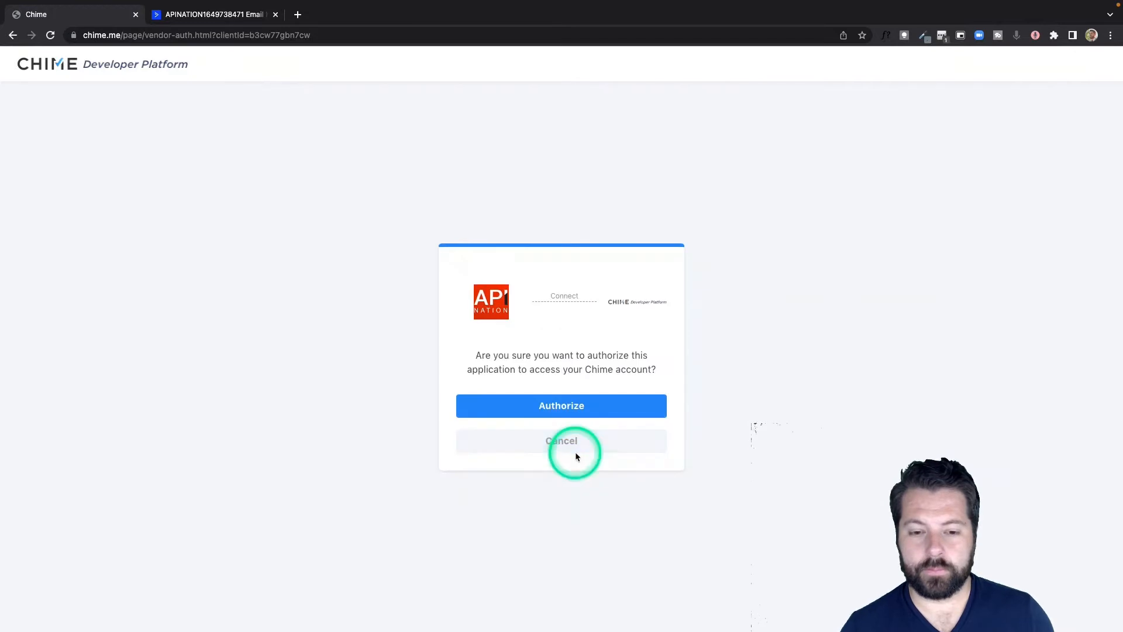
pyautogui.click(582, 398)
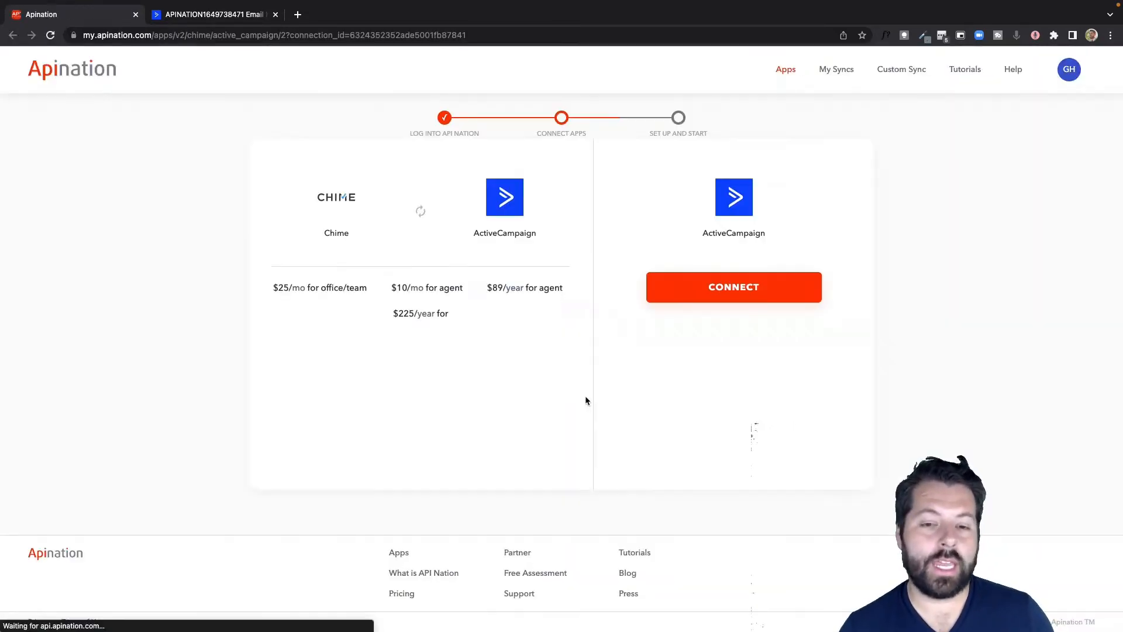
# Step: Start the ActiveCampaign connection and enter a company-style connection name as its label
pyautogui.click(732, 286)
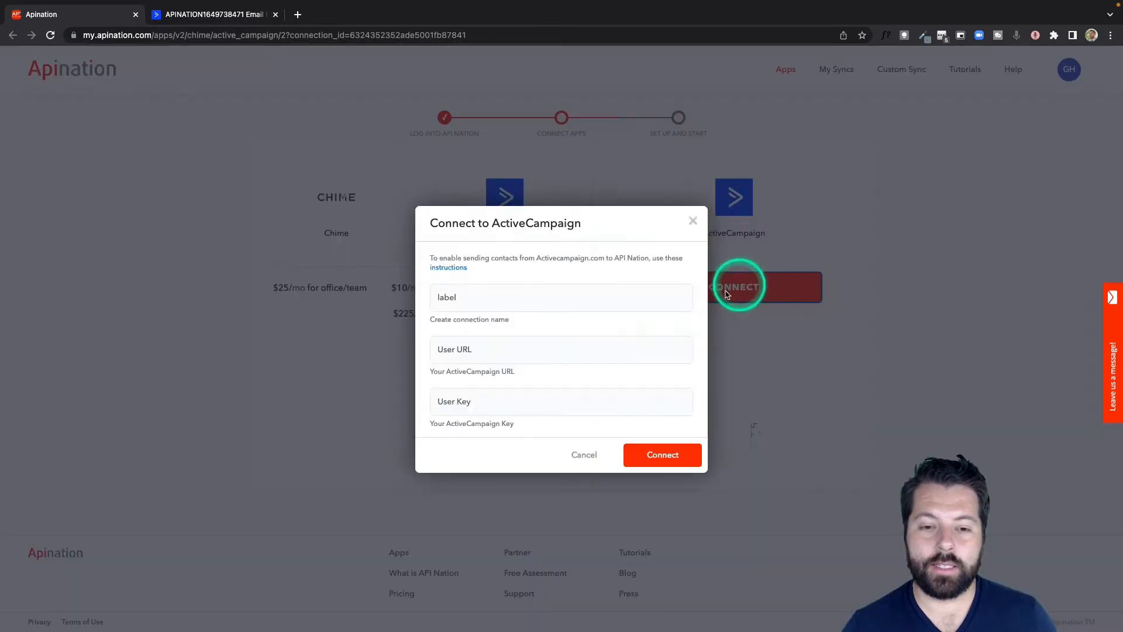
pyautogui.click(524, 348)
pyautogui.click(439, 352)
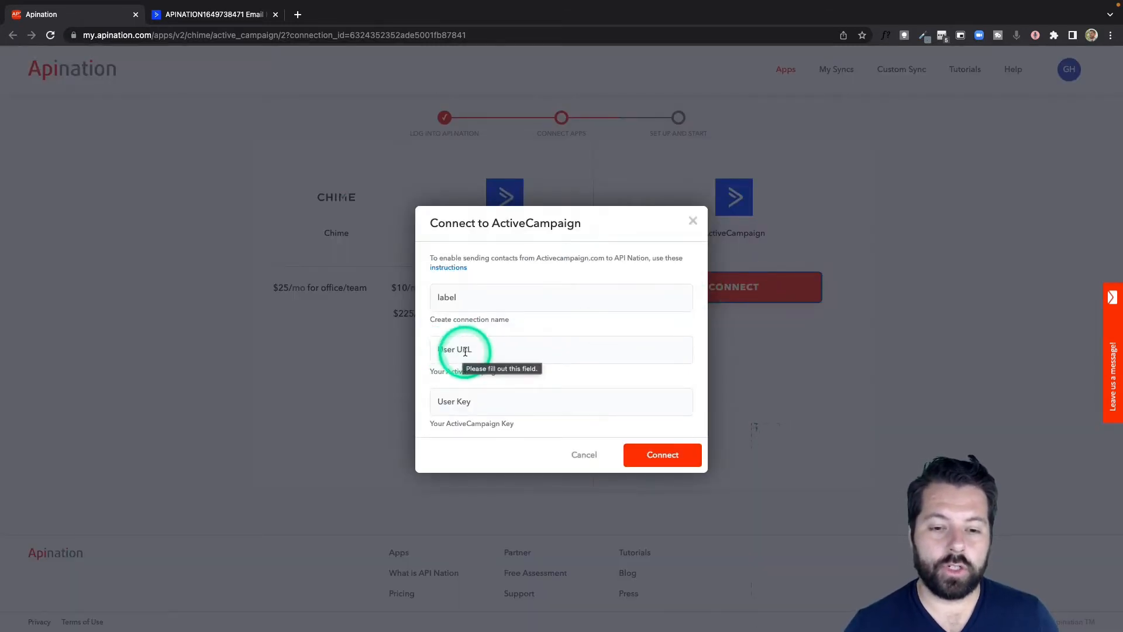
pyautogui.click(492, 296)
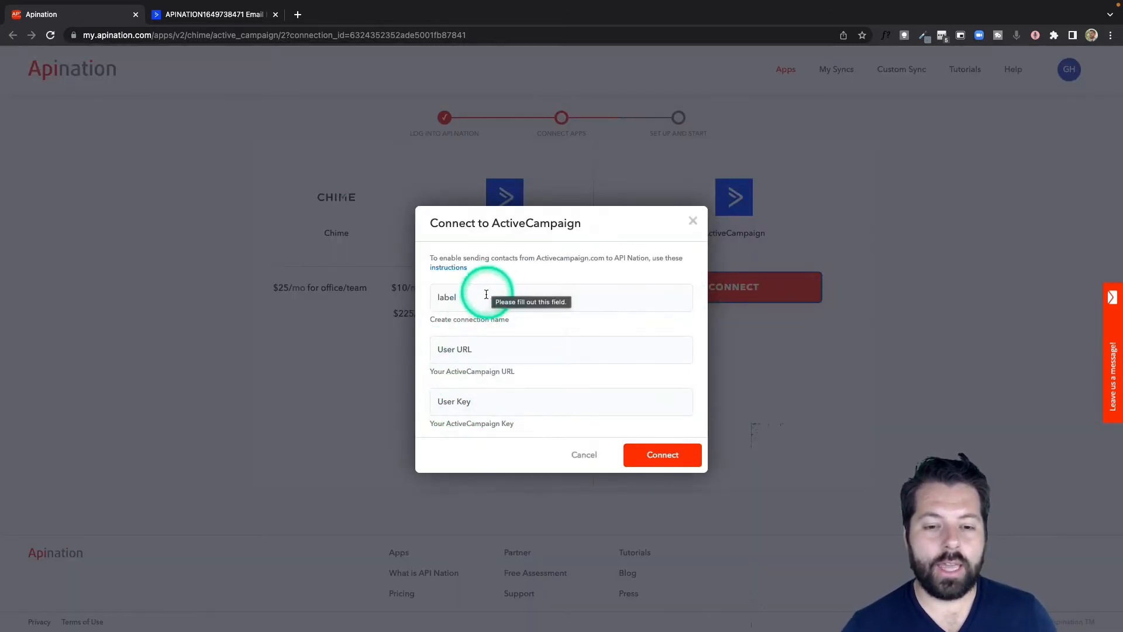
pyautogui.click(492, 297)
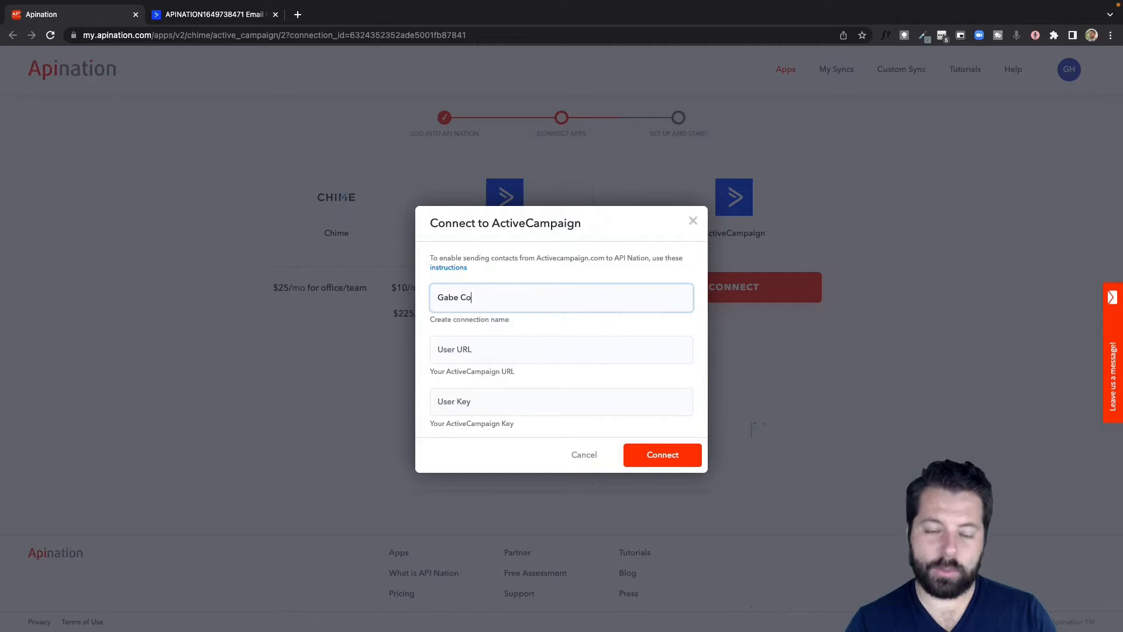
pyautogui.click(468, 297)
pyautogui.click(476, 298)
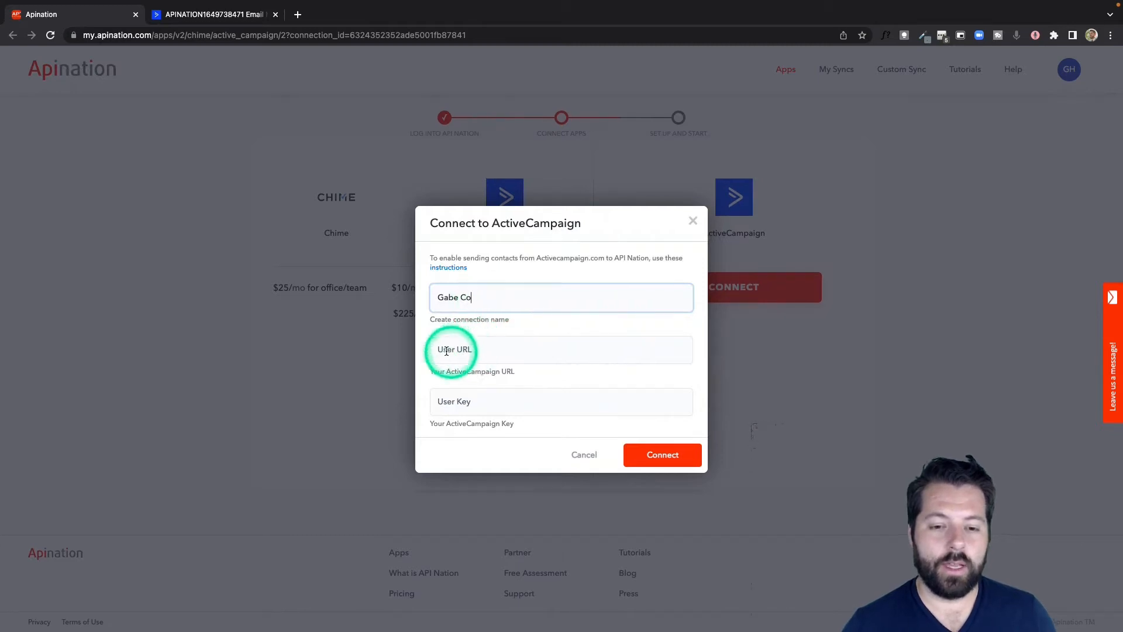
# Step: Copy the API URL from ActiveCampaign's developer settings and paste it as the User URL of the API Nation connection
pyautogui.click(199, 17)
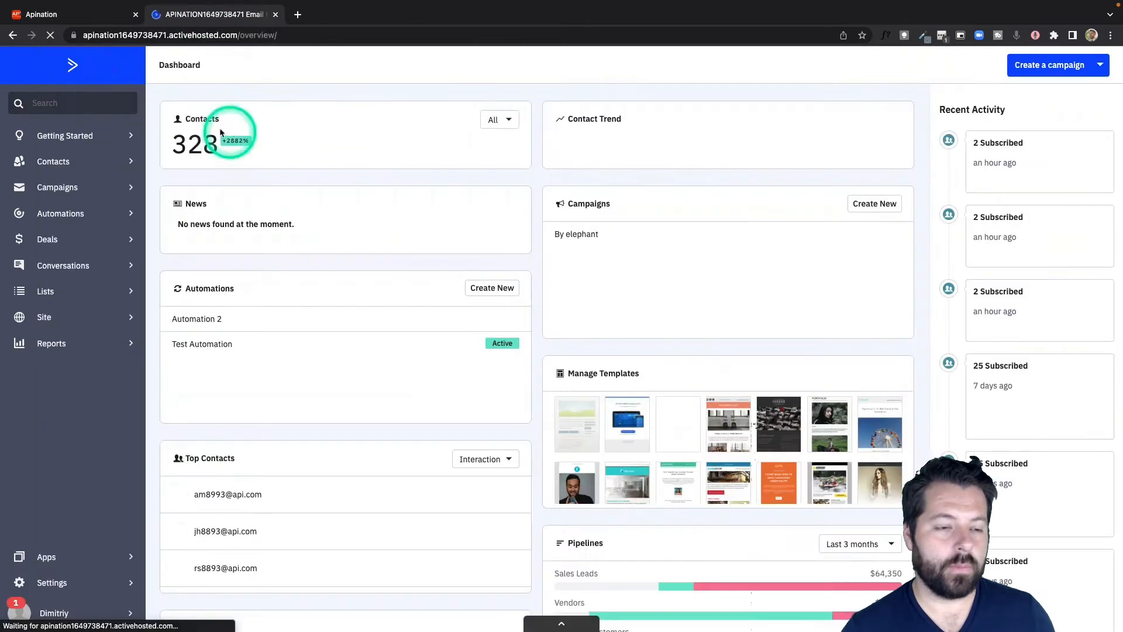
pyautogui.click(54, 582)
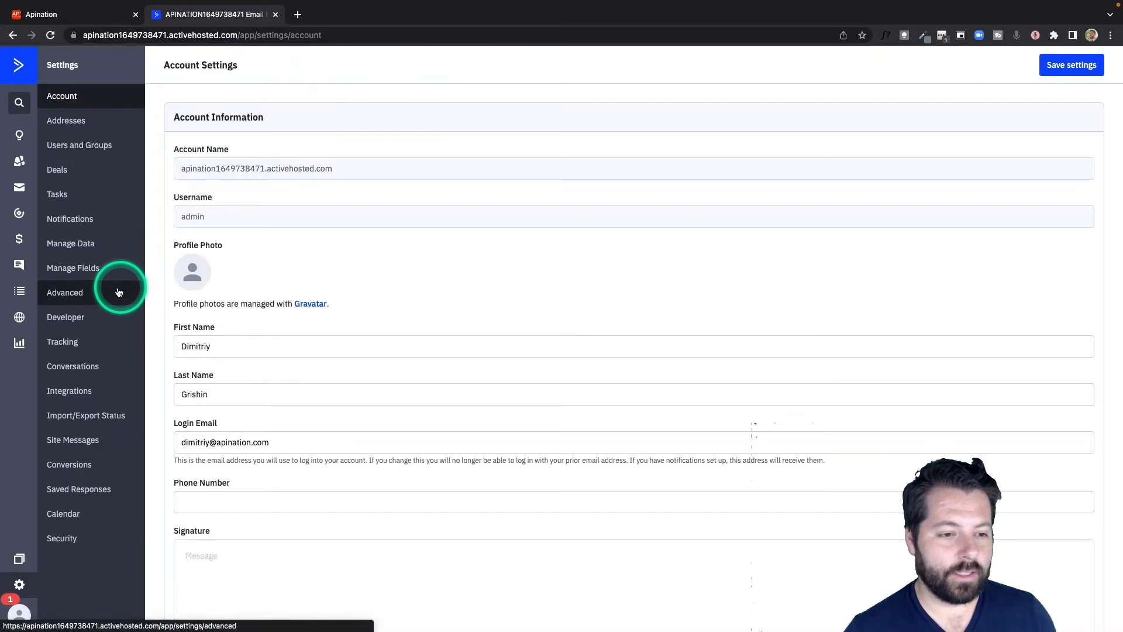
pyautogui.click(92, 317)
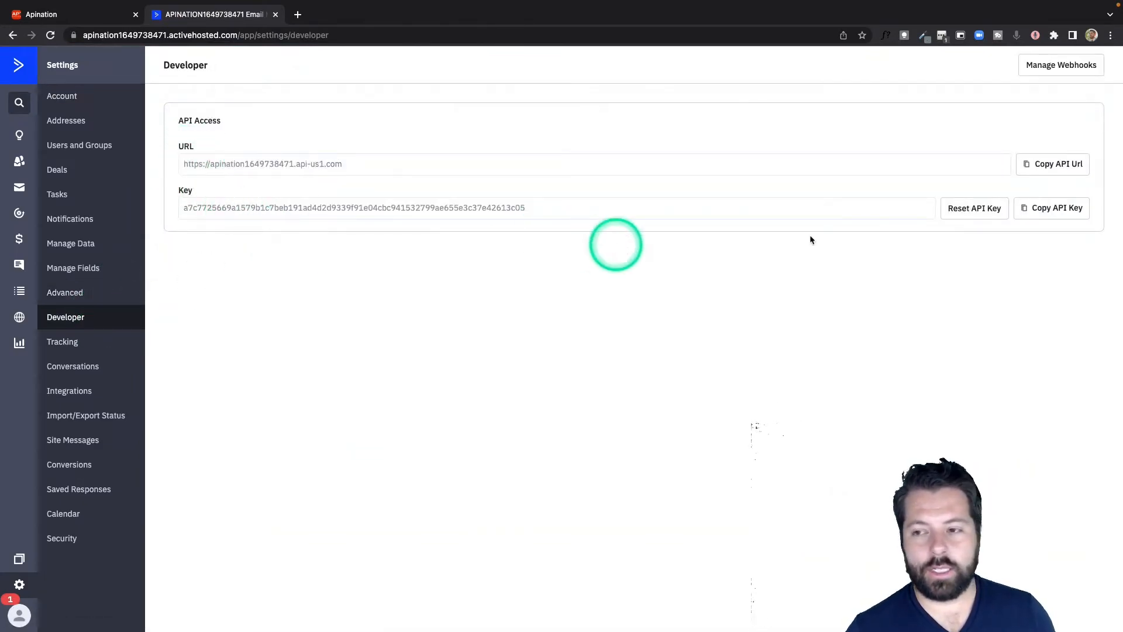
pyautogui.click(1053, 164)
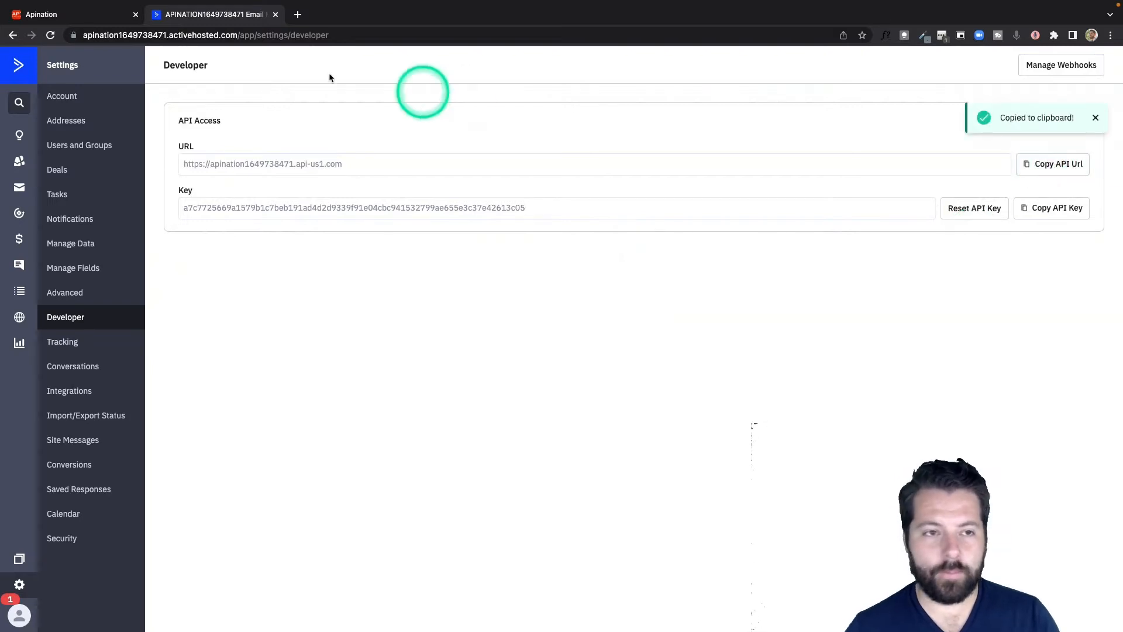
pyautogui.click(94, 13)
pyautogui.click(556, 354)
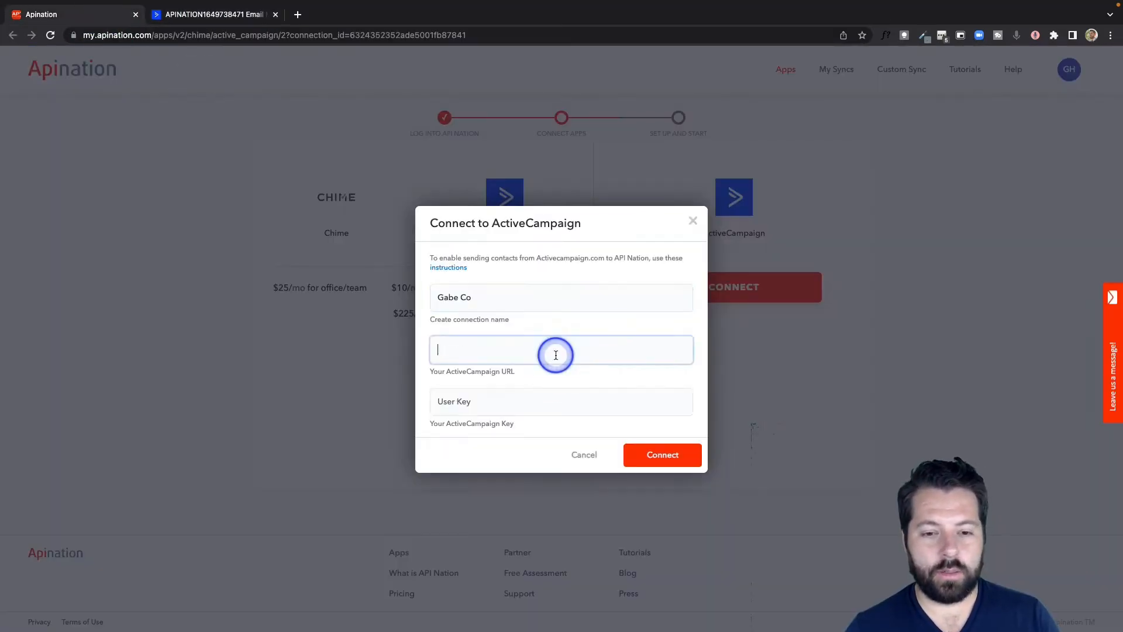
pyautogui.press('super+v')
# Step: Copy the API key from ActiveCampaign's developer settings, paste it as the connection's User Key, and connect ActiveCampaign
pyautogui.click(240, 16)
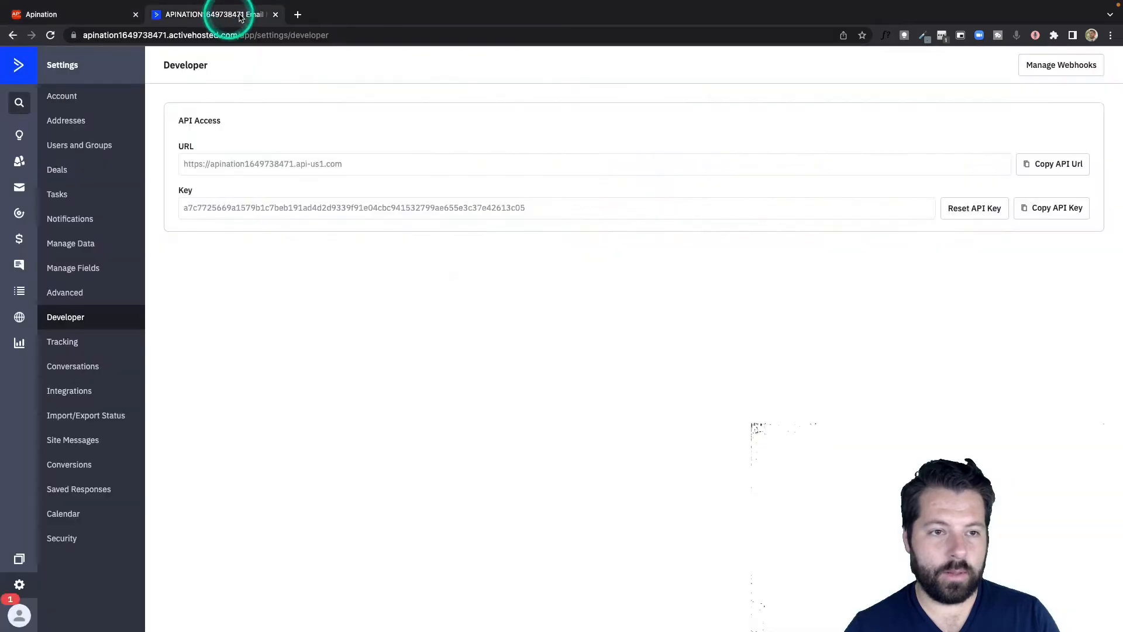
pyautogui.click(1059, 208)
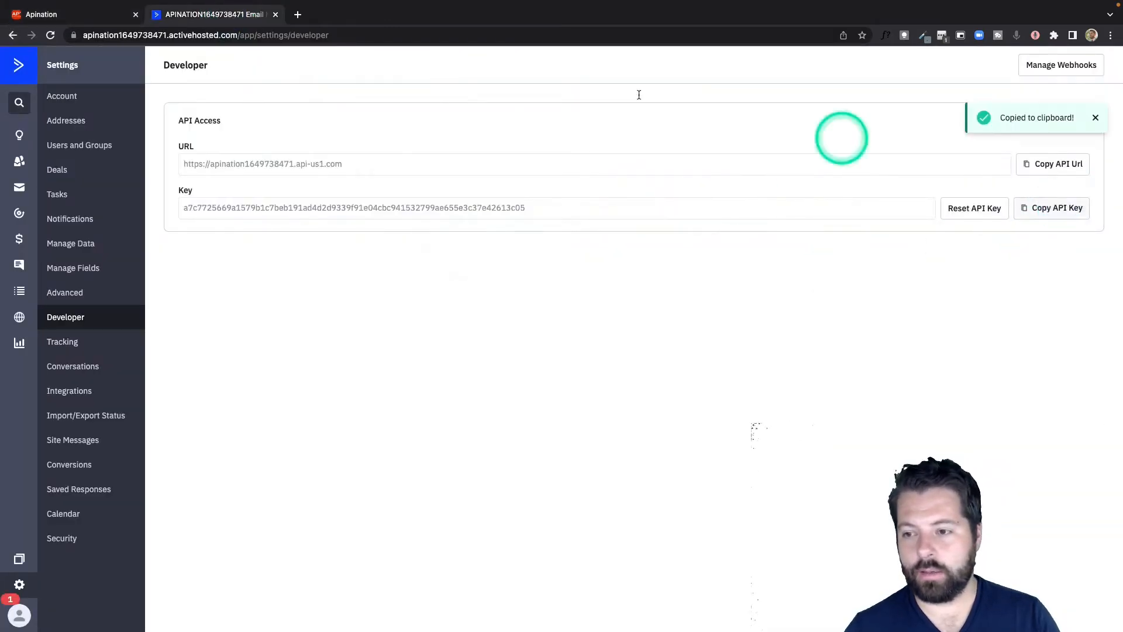
pyautogui.click(66, 16)
pyautogui.click(572, 222)
pyautogui.click(642, 456)
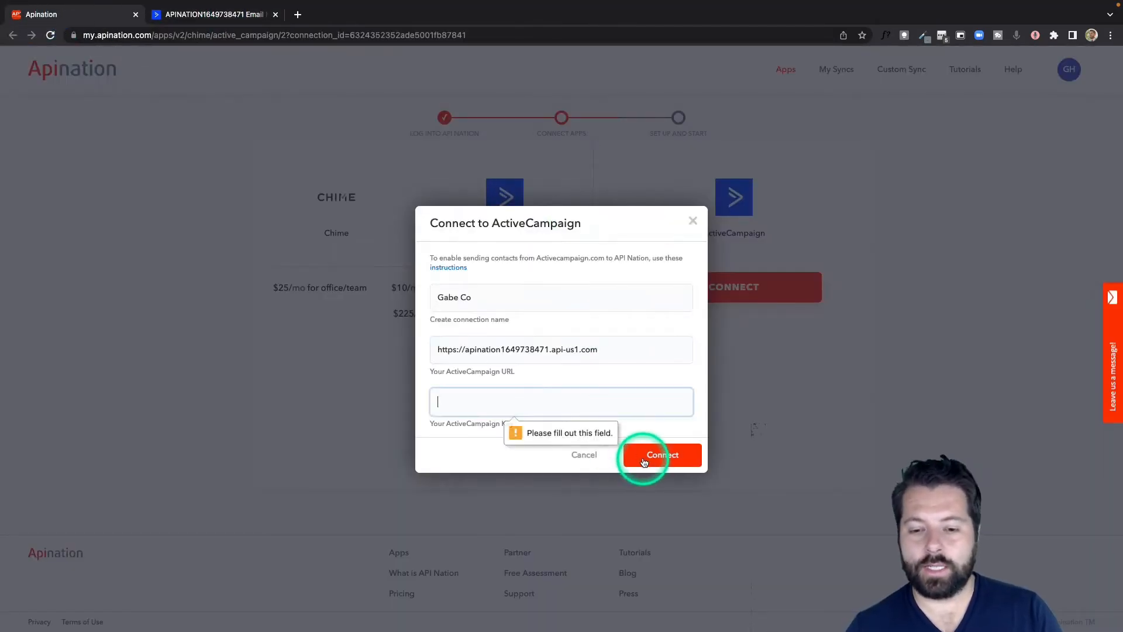
pyautogui.click(609, 394)
pyautogui.press('super+v')
pyautogui.click(647, 454)
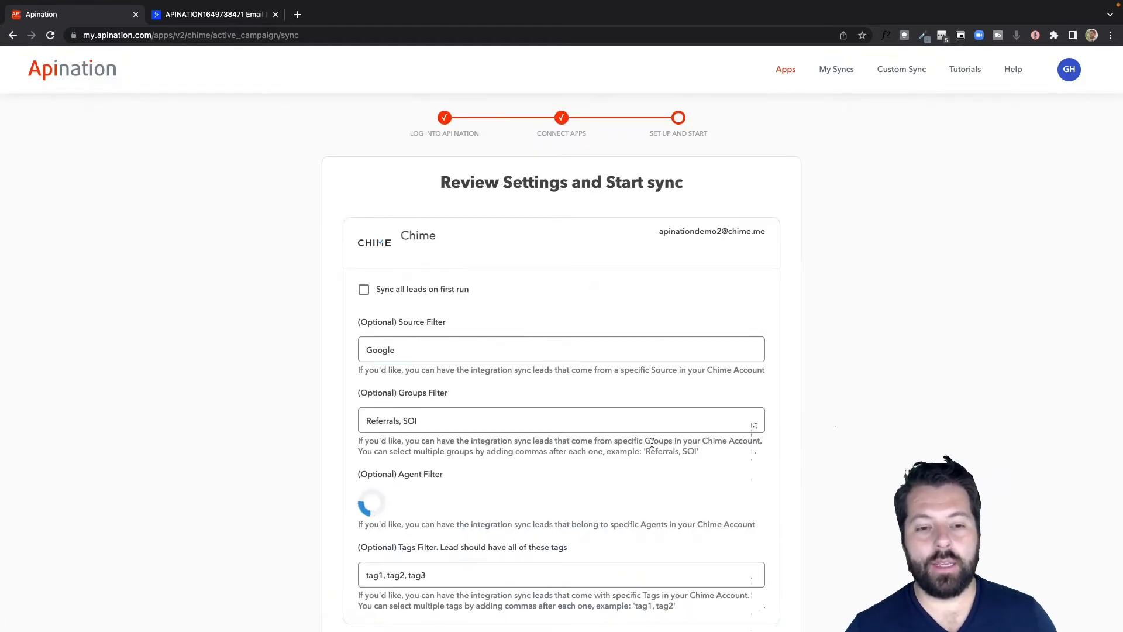
# Step: Review the Chime sync settings: the first-run sync option and the optional source, groups, agent and tags filters
pyautogui.click(621, 358)
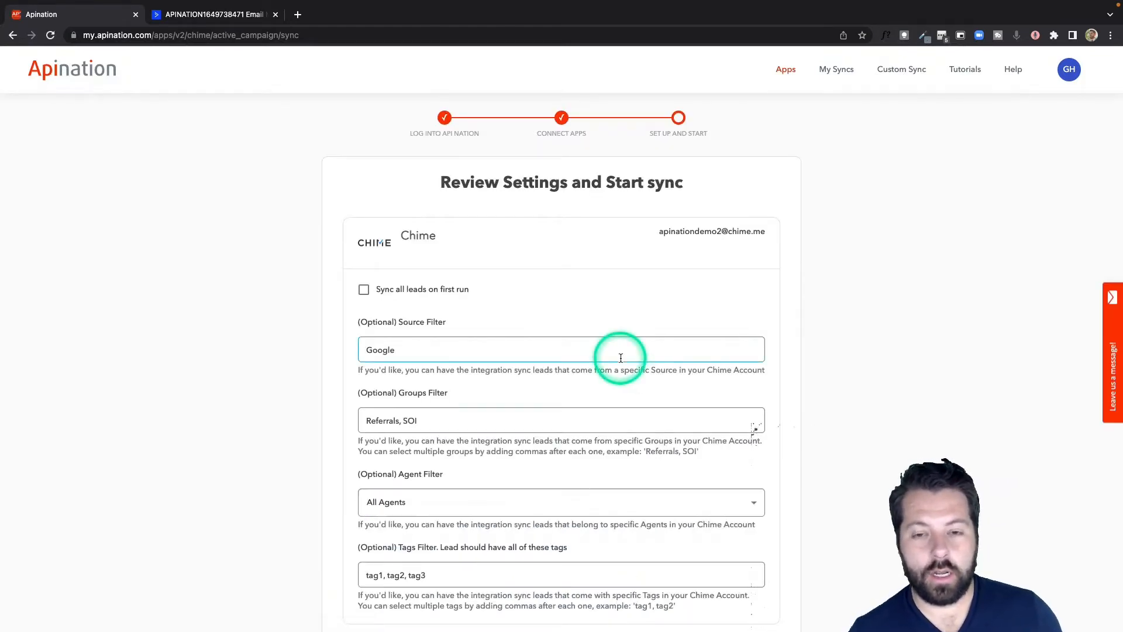
pyautogui.scroll(-2, 620, 358)
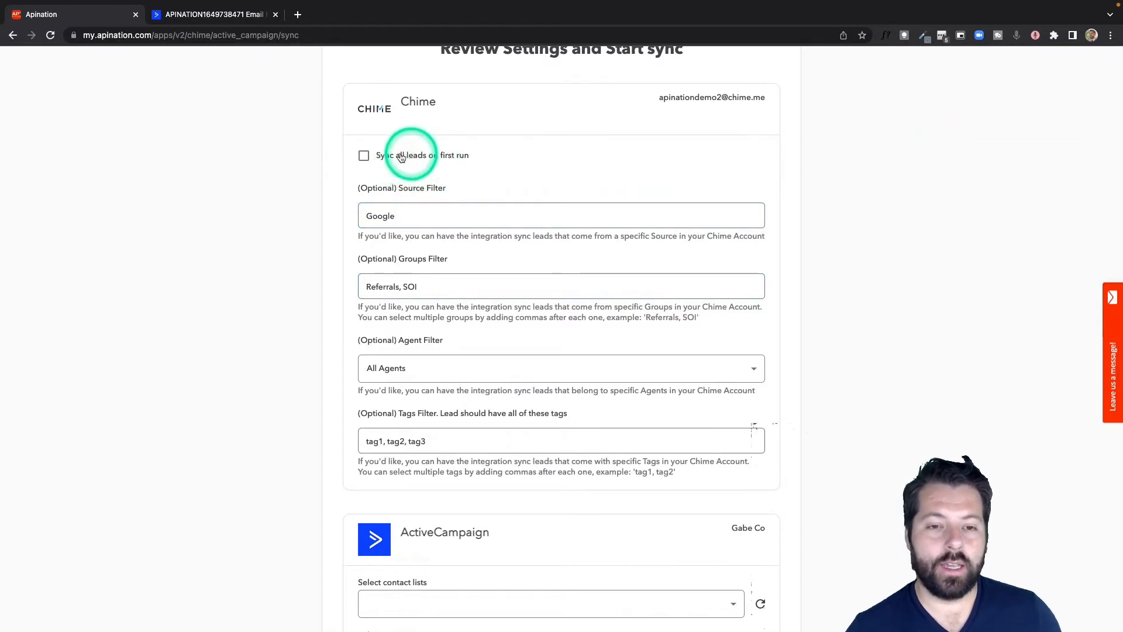
pyautogui.click(452, 157)
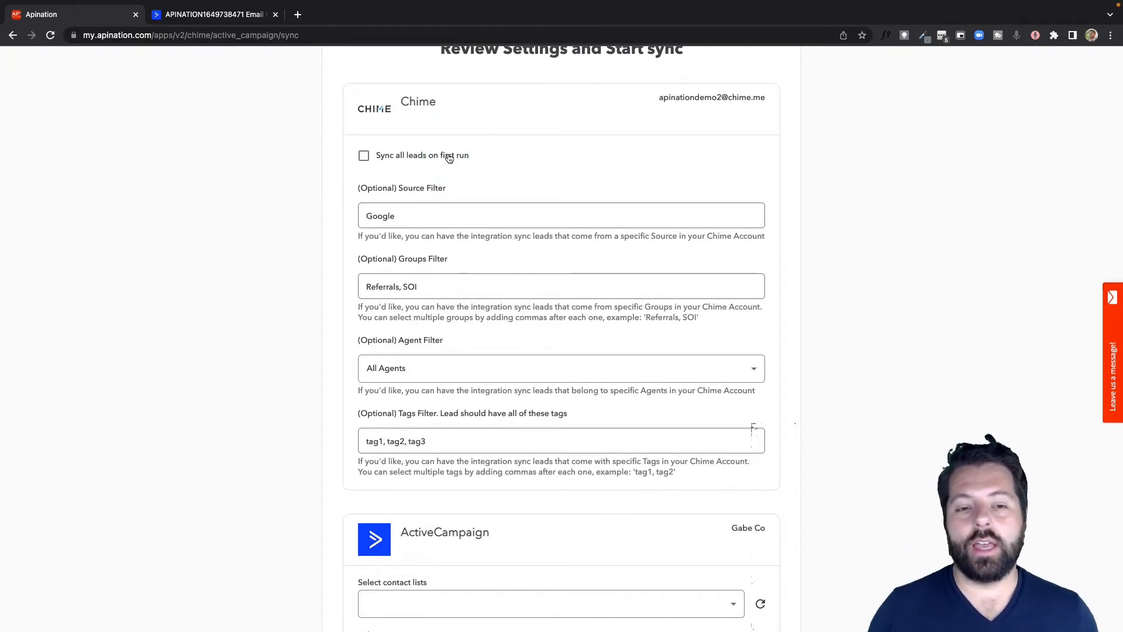
pyautogui.scroll(-2, 450, 158)
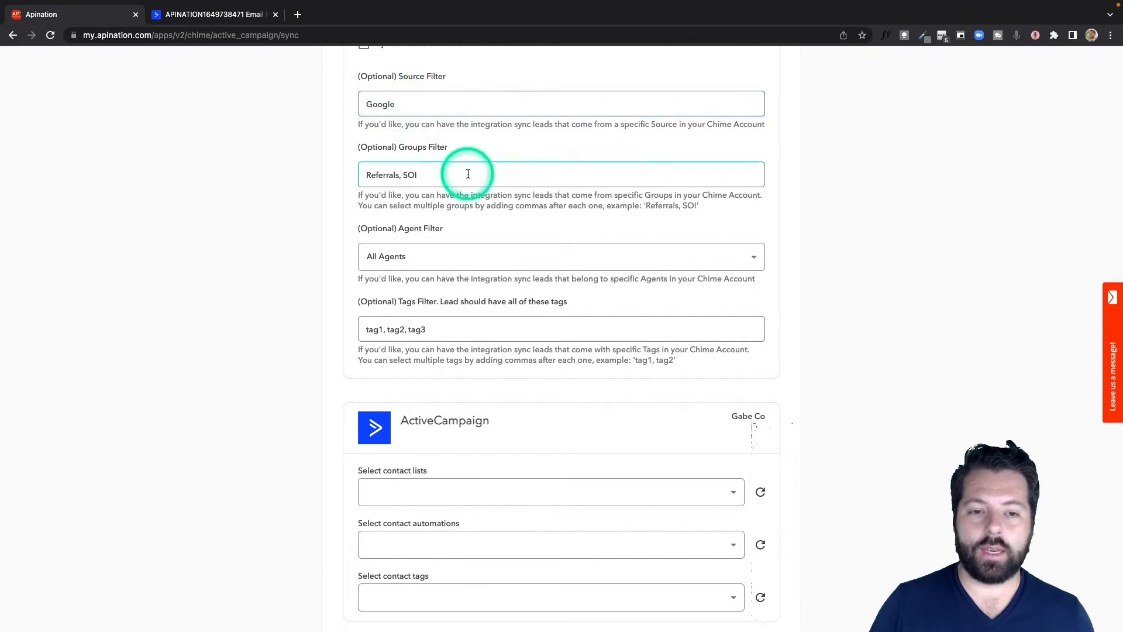
pyautogui.scroll(-1, 468, 174)
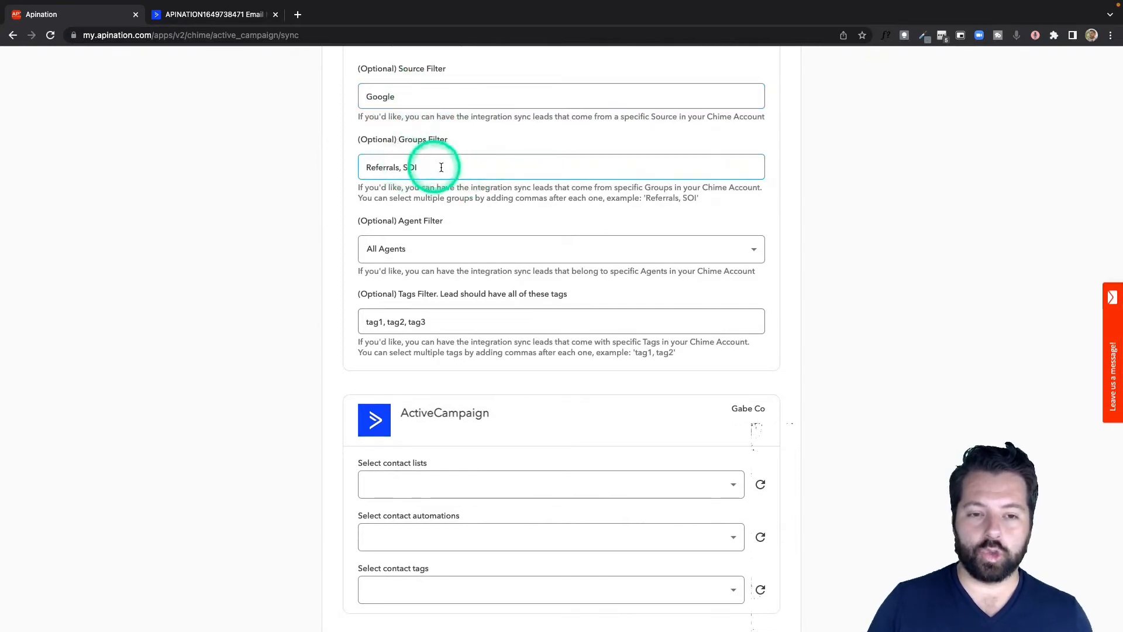
pyautogui.scroll(-3, 468, 215)
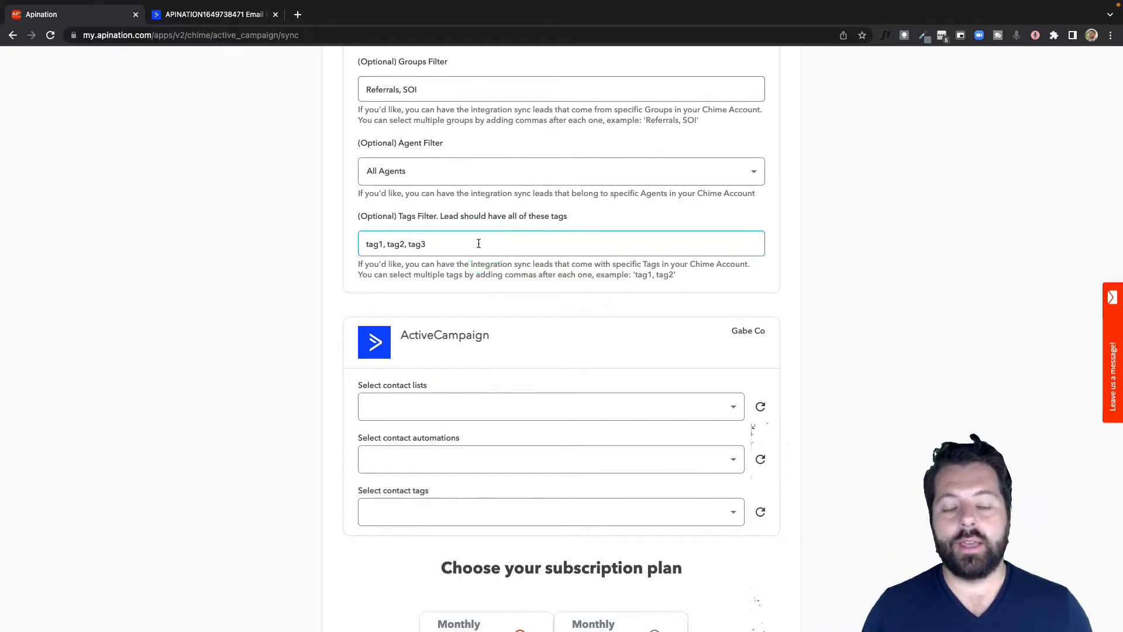
# Step: Set the ActiveCampaign contact list for synced leads to happy-leads only
pyautogui.scroll(-3, 478, 243)
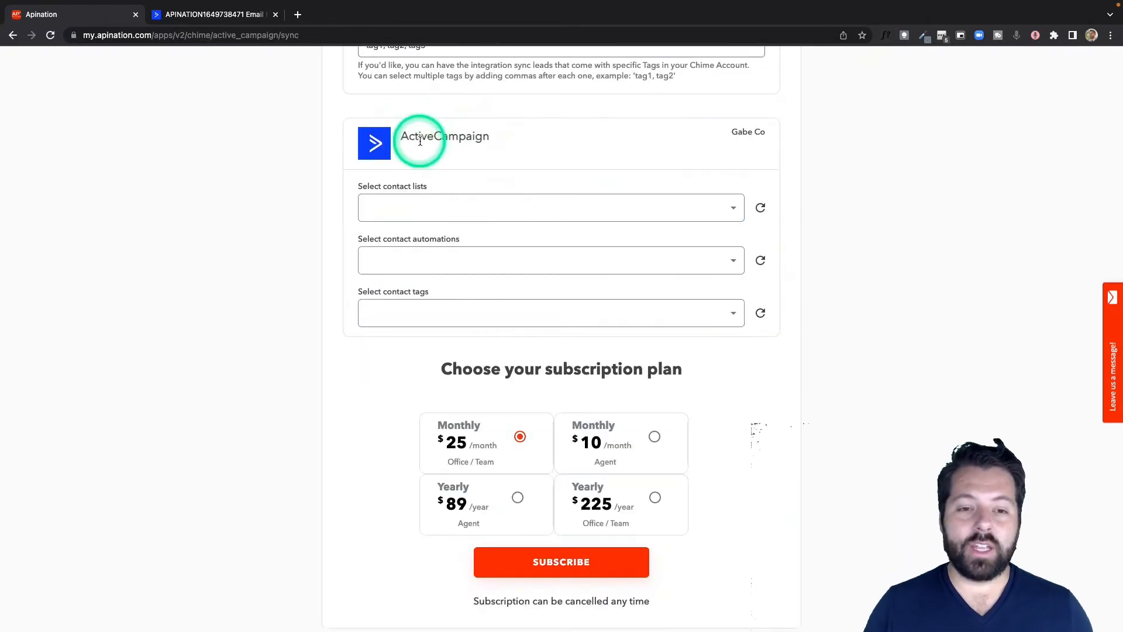
pyautogui.click(450, 204)
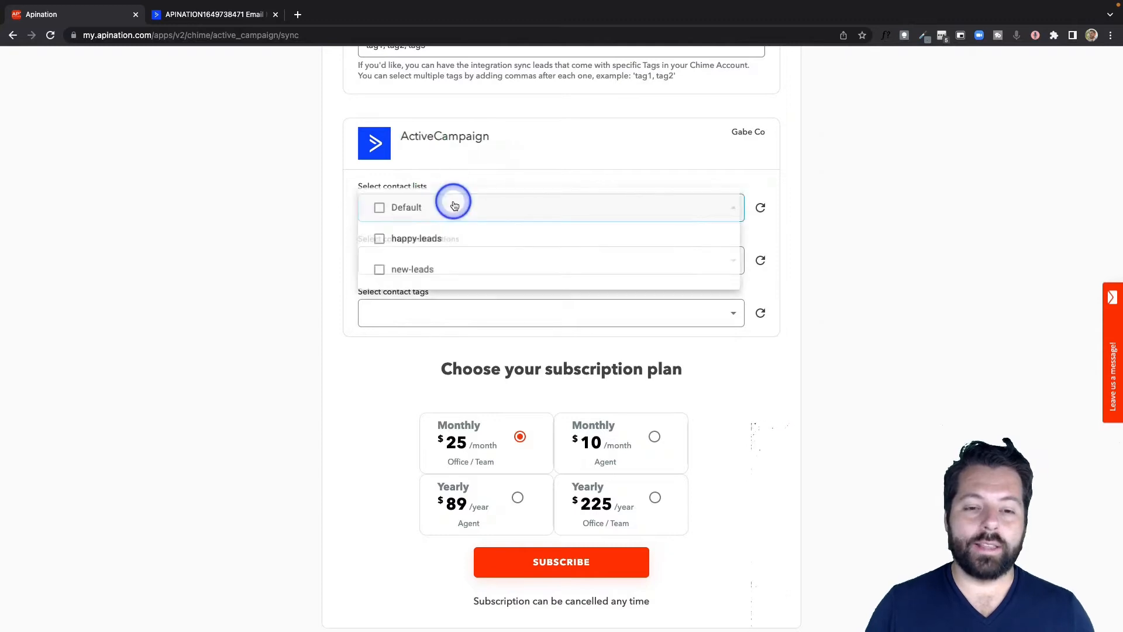
pyautogui.click(400, 208)
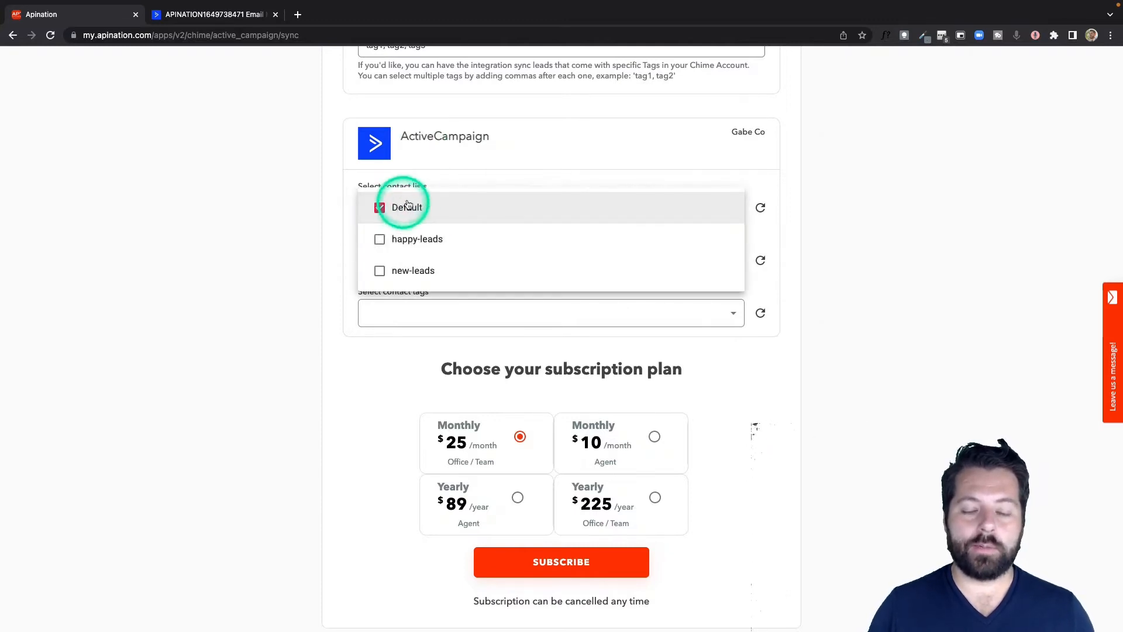
pyautogui.click(399, 240)
pyautogui.click(315, 238)
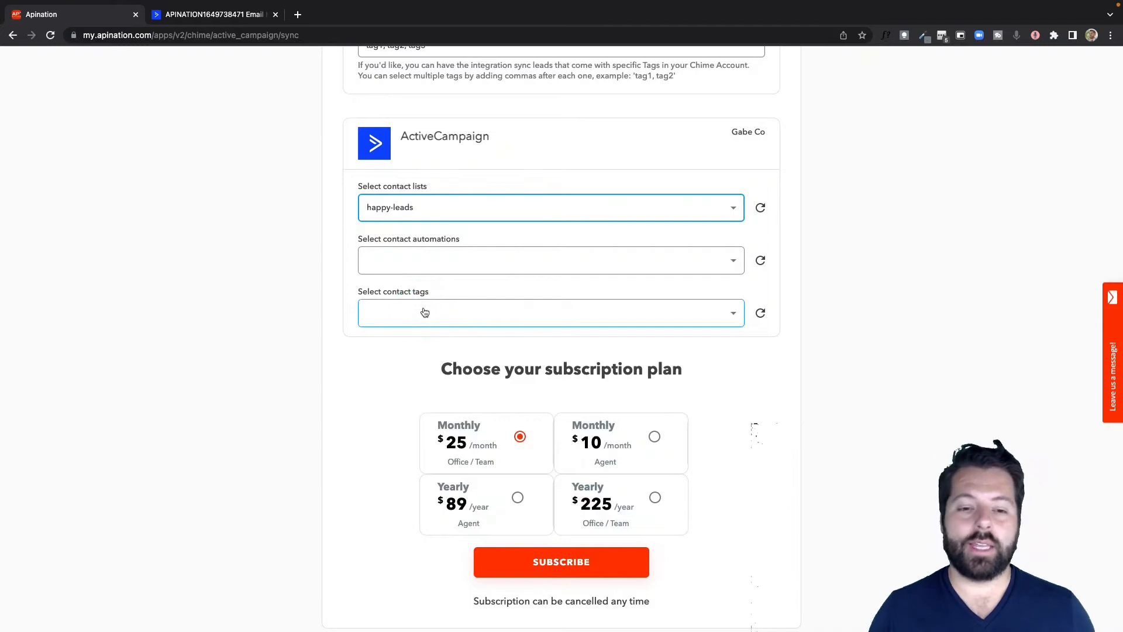
# Step: Choose the $10 monthly Agent subscription plan and subscribe to the sync
pyautogui.scroll(-2, 430, 327)
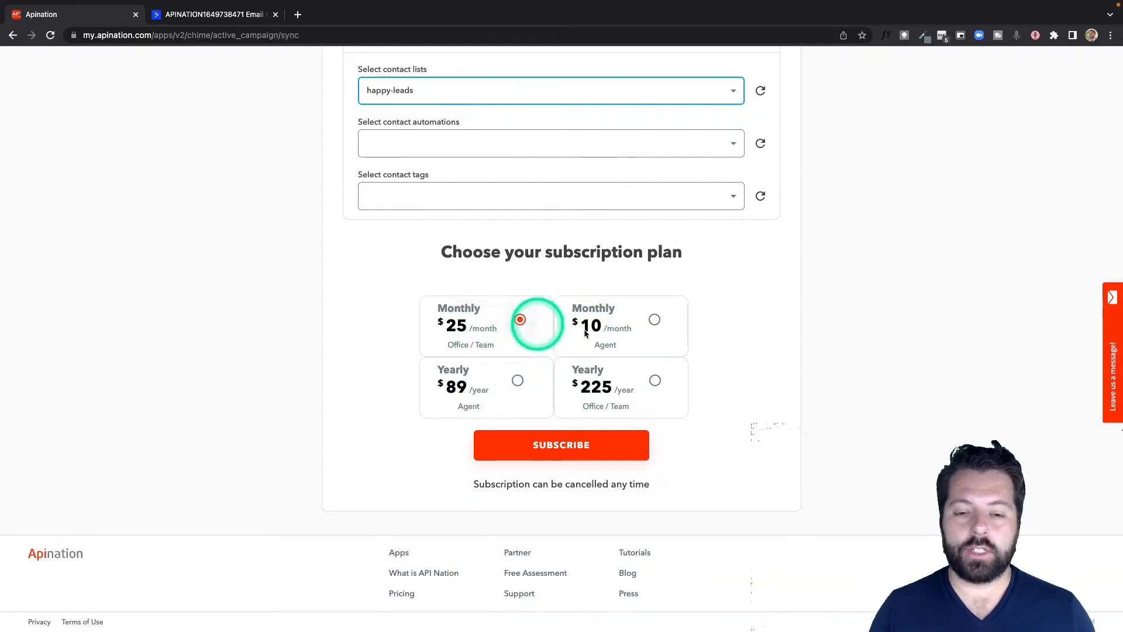
pyautogui.click(656, 322)
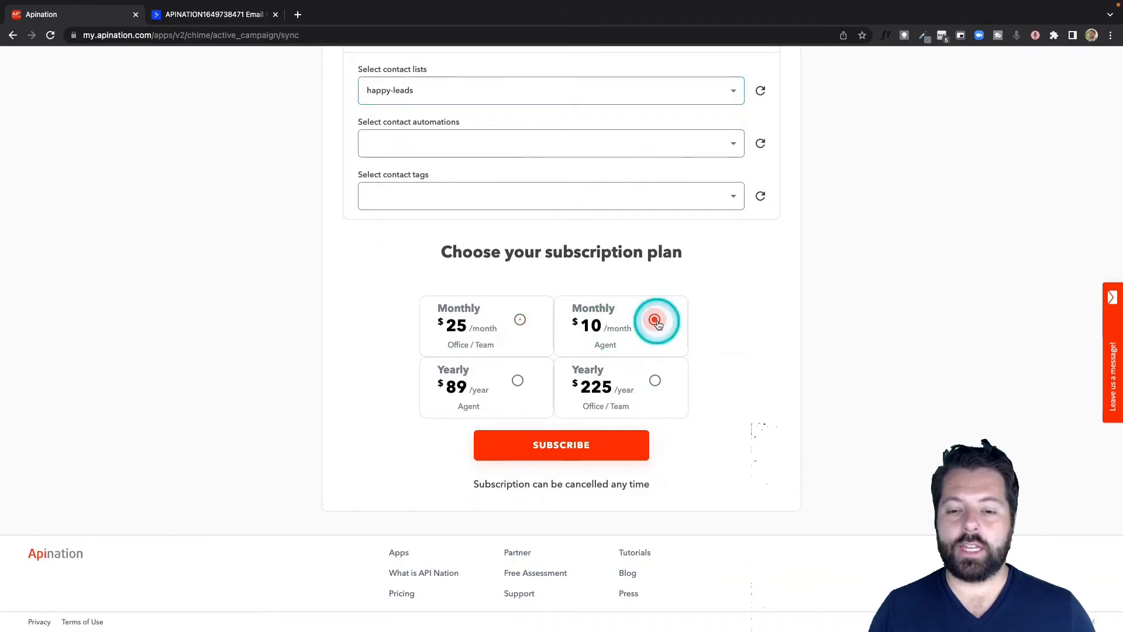
pyautogui.click(593, 442)
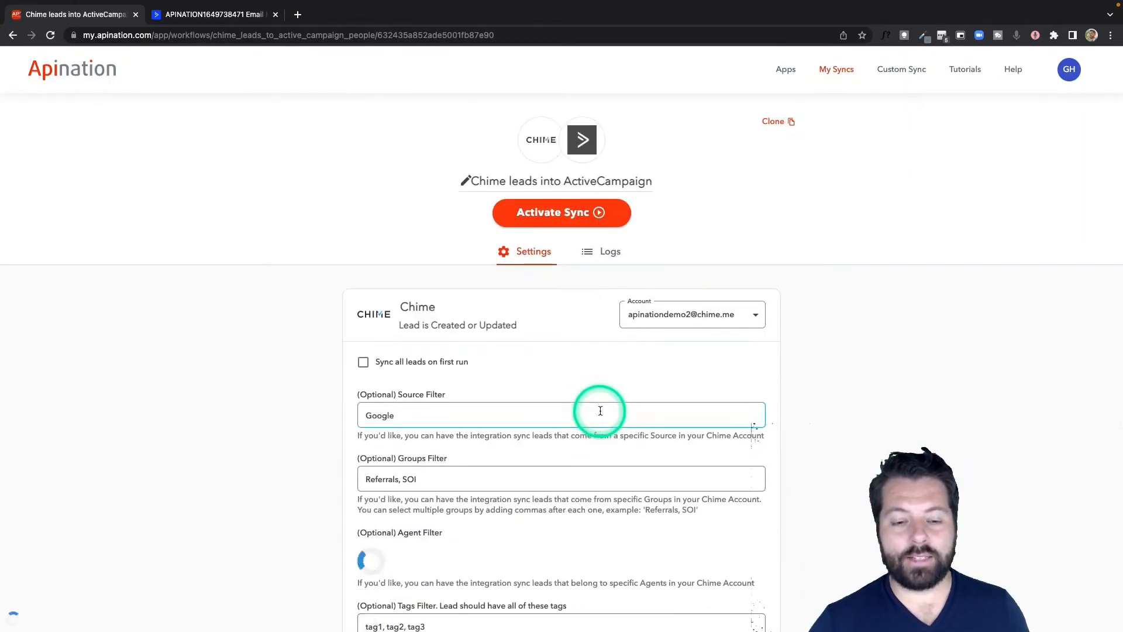
# Step: Review the Chime and ActiveCampaign sync settings and the lead fields available for filtering the sync
pyautogui.scroll(-1, 601, 411)
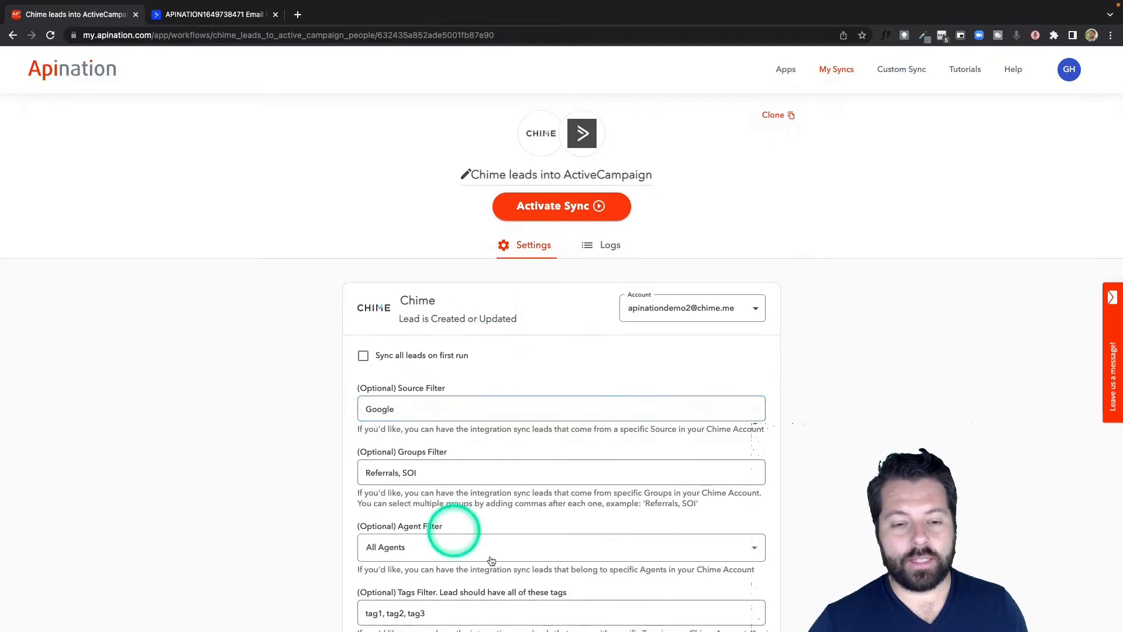
pyautogui.scroll(-5, 501, 561)
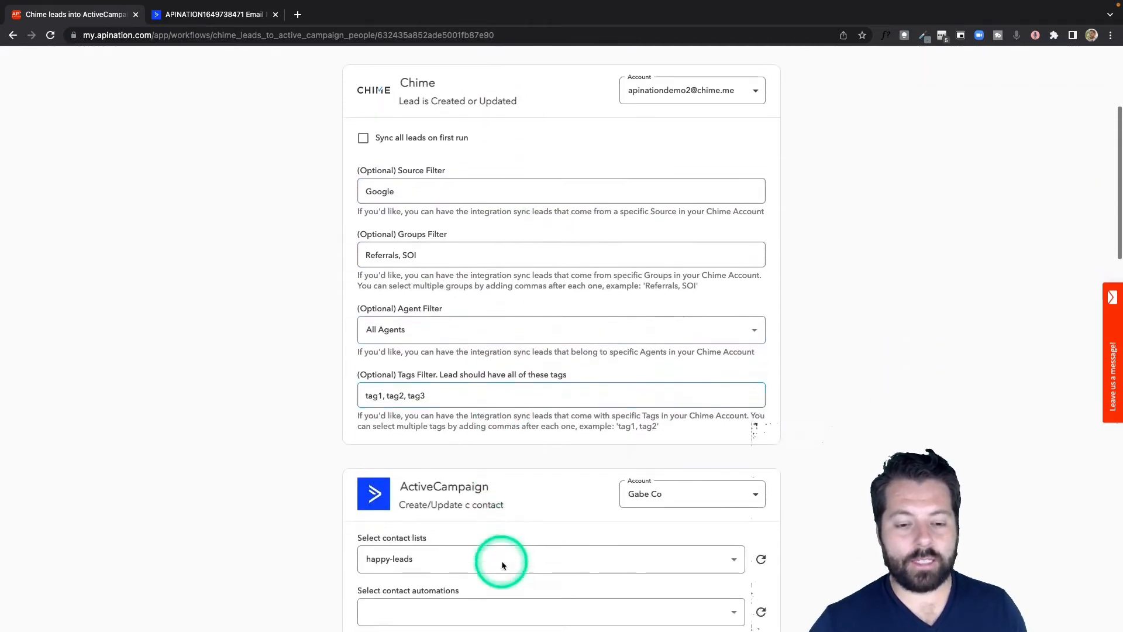
pyautogui.scroll(-8, 502, 565)
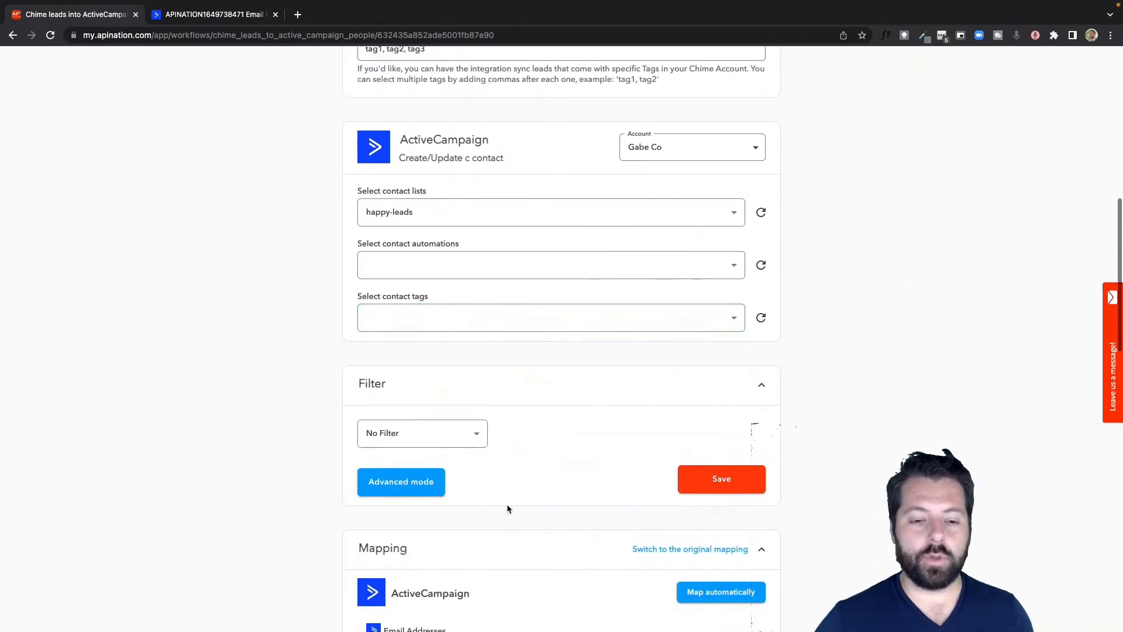
pyautogui.click(476, 438)
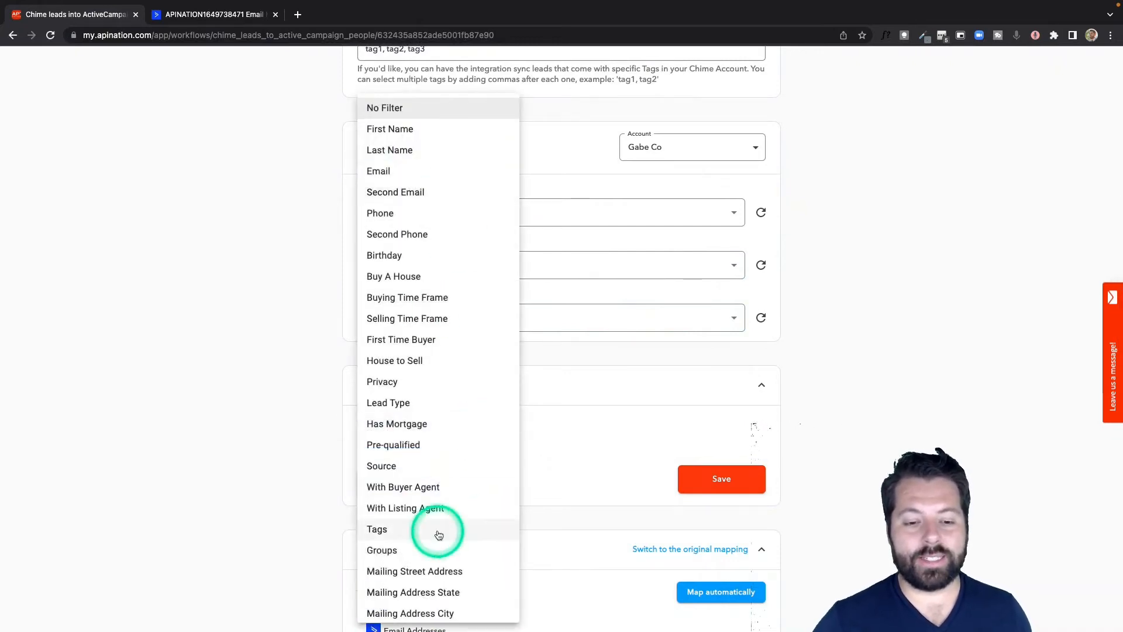
pyautogui.scroll(-3, 439, 531)
pyautogui.scroll(1, 439, 532)
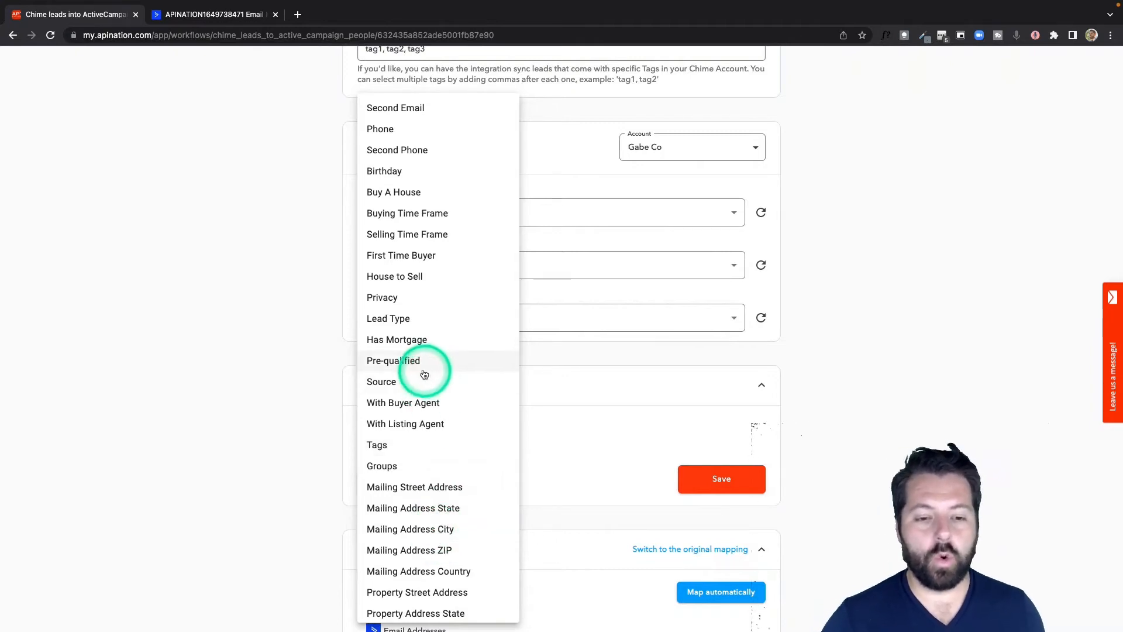
pyautogui.scroll(2, 439, 373)
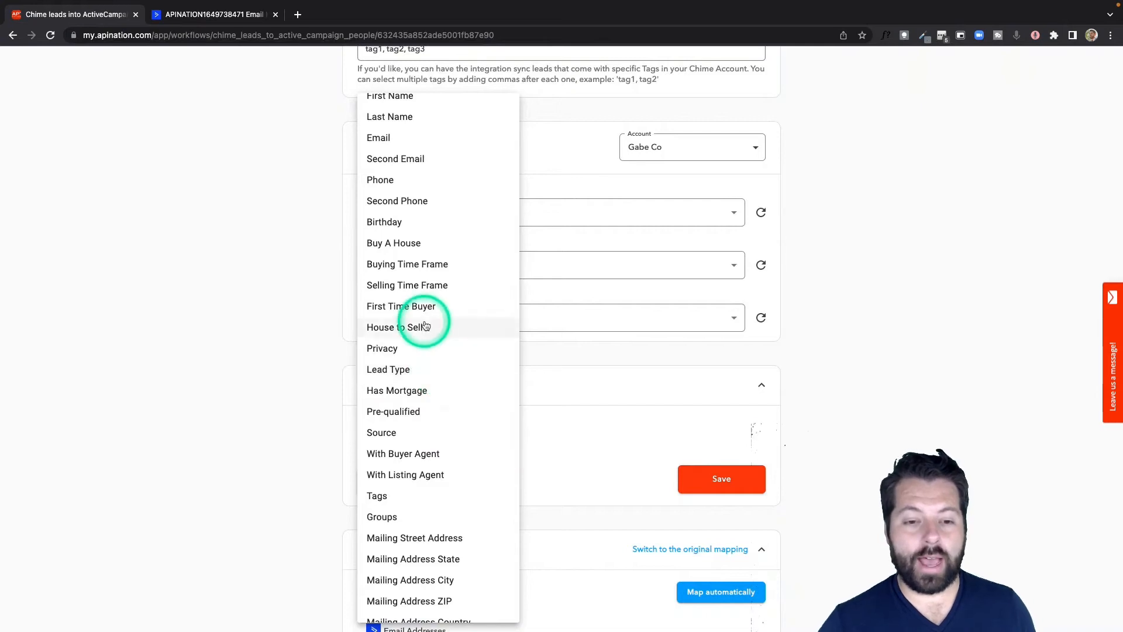
pyautogui.click(565, 422)
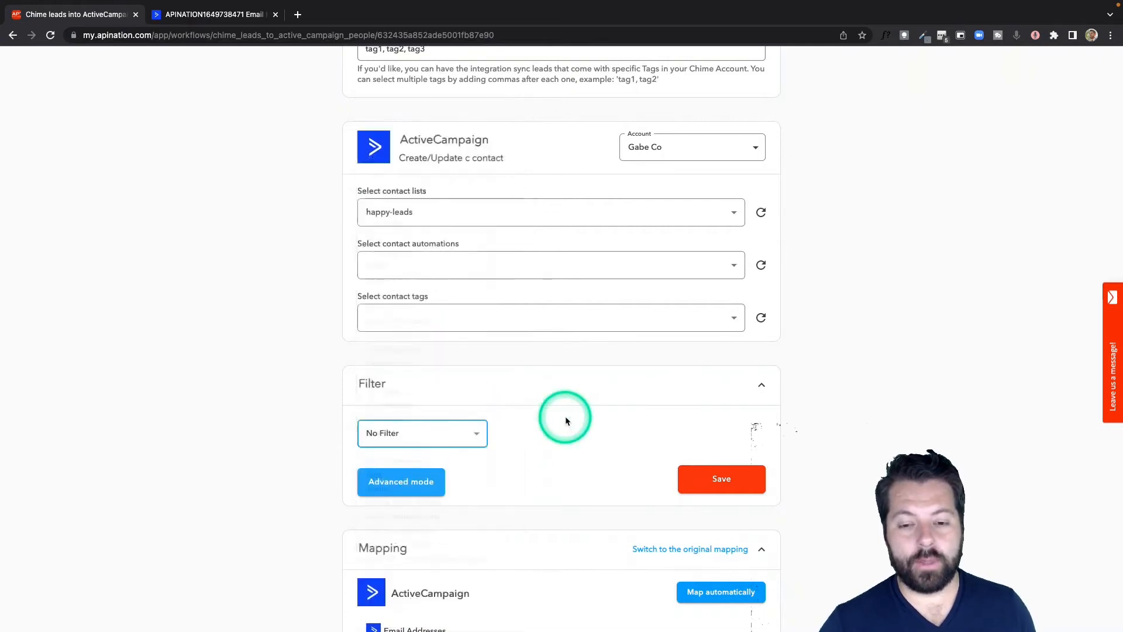
# Step: Add Chime's Second Email field to the ActiveCampaign Email Addresses mapping
pyautogui.scroll(-5, 565, 422)
pyautogui.scroll(-2, 556, 374)
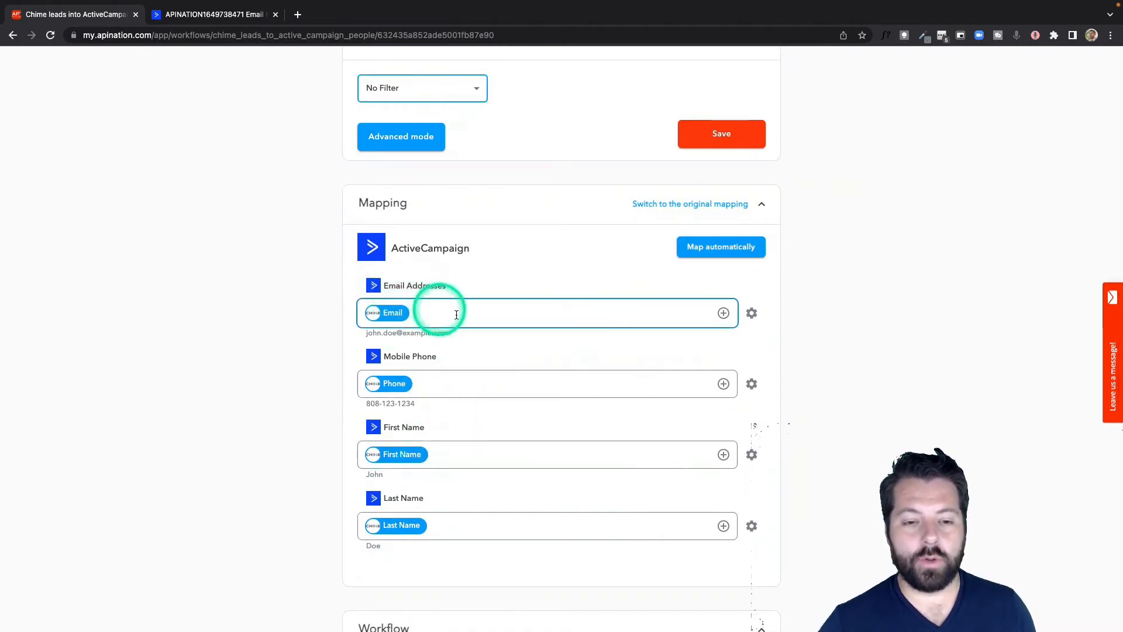
pyautogui.click(723, 313)
pyautogui.write('email')
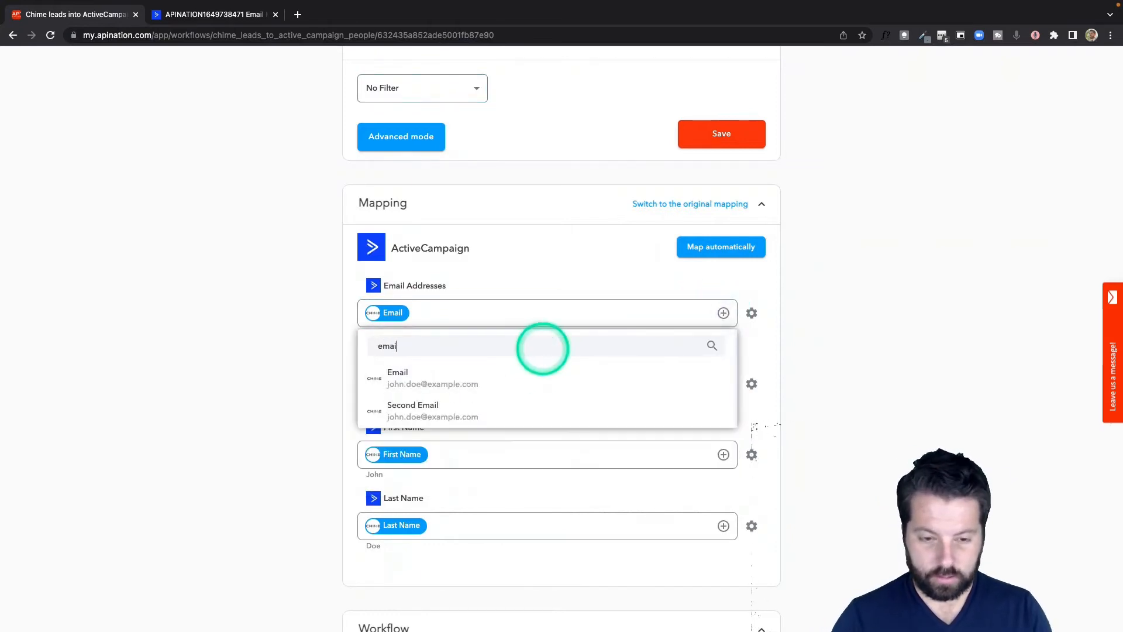
pyautogui.click(458, 417)
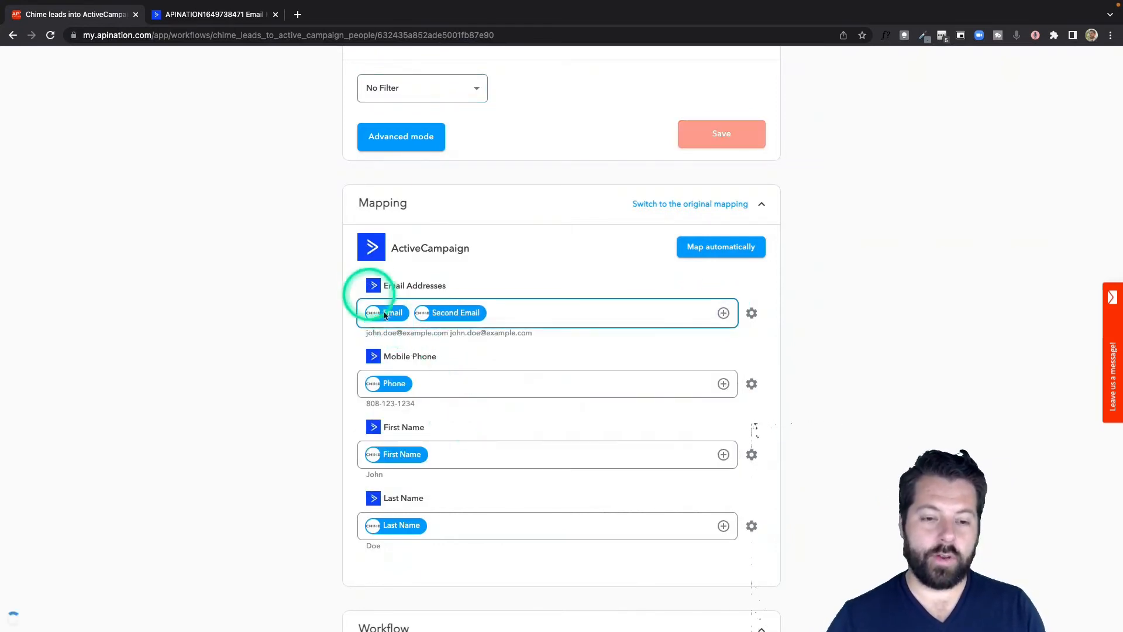
# Step: Add a fields priority to the Email Addresses mapping, with Email first and Second Email second
pyautogui.click(752, 312)
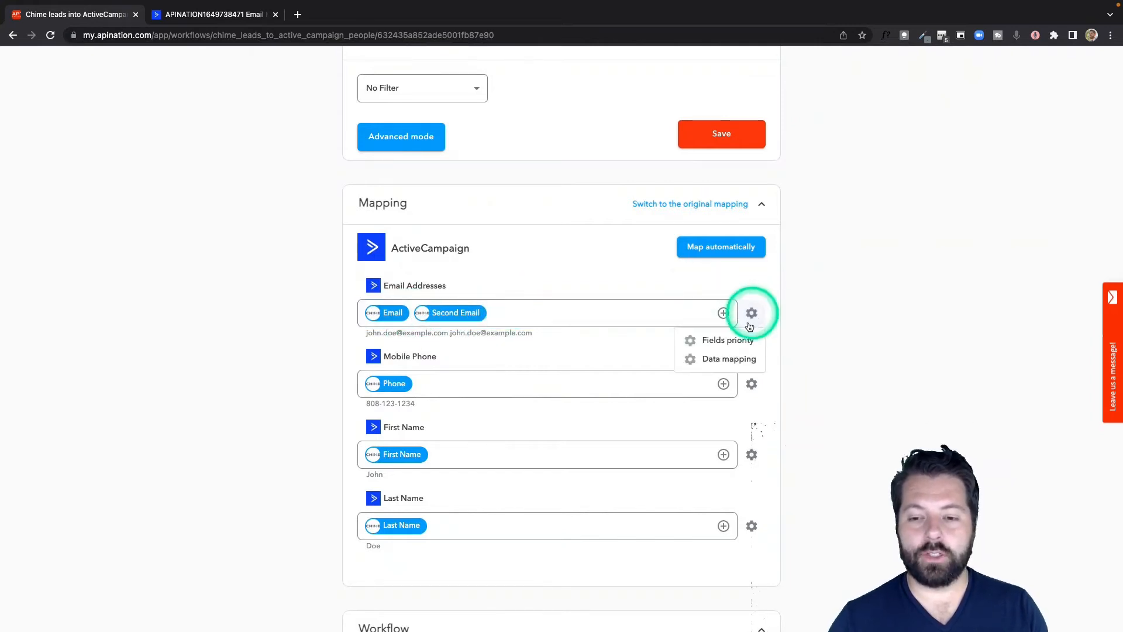
pyautogui.click(730, 339)
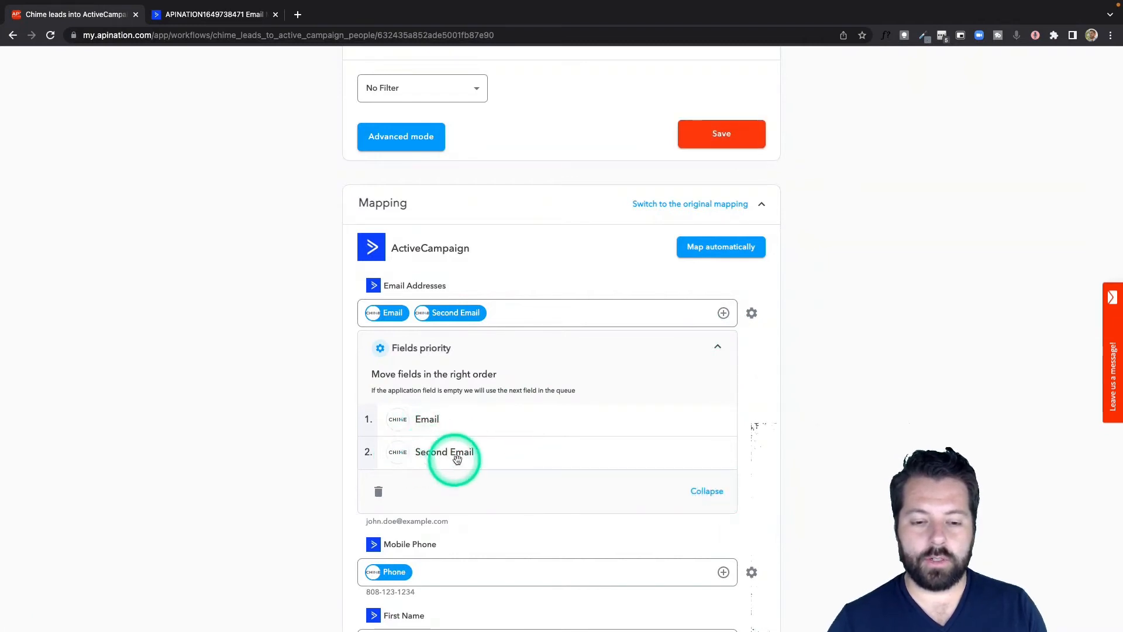
pyautogui.click(707, 492)
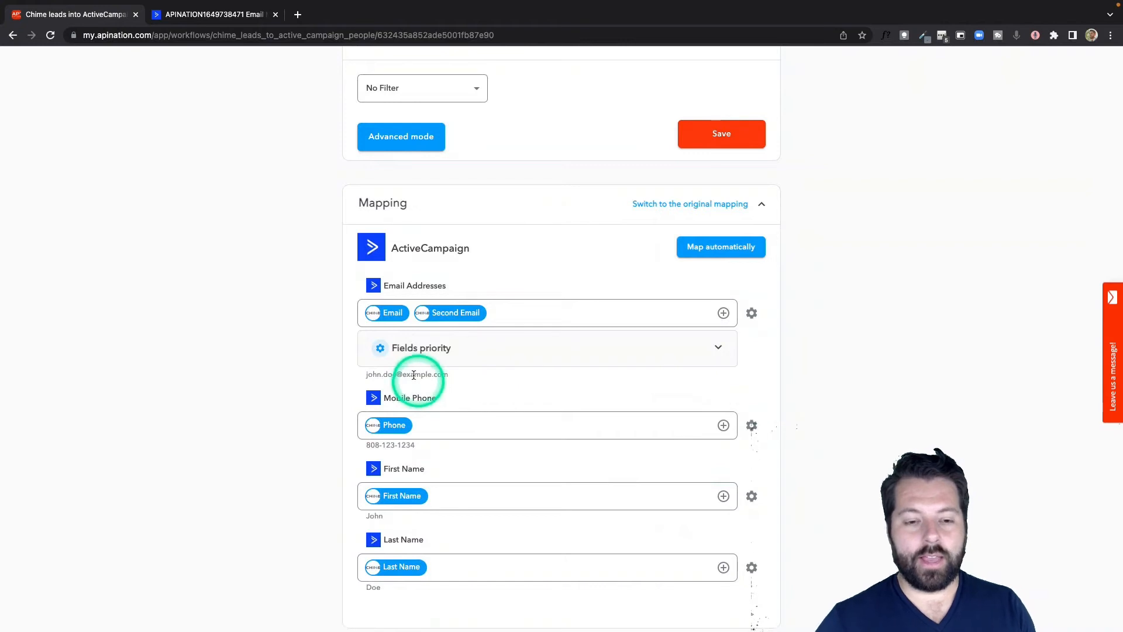
pyautogui.click(390, 315)
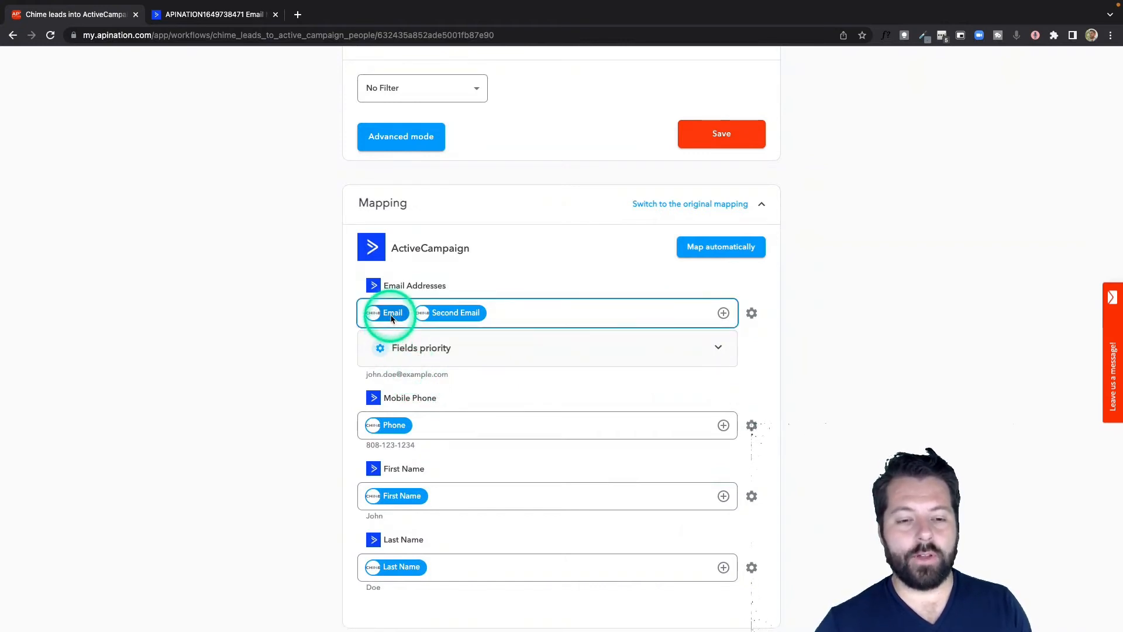
pyautogui.click(452, 315)
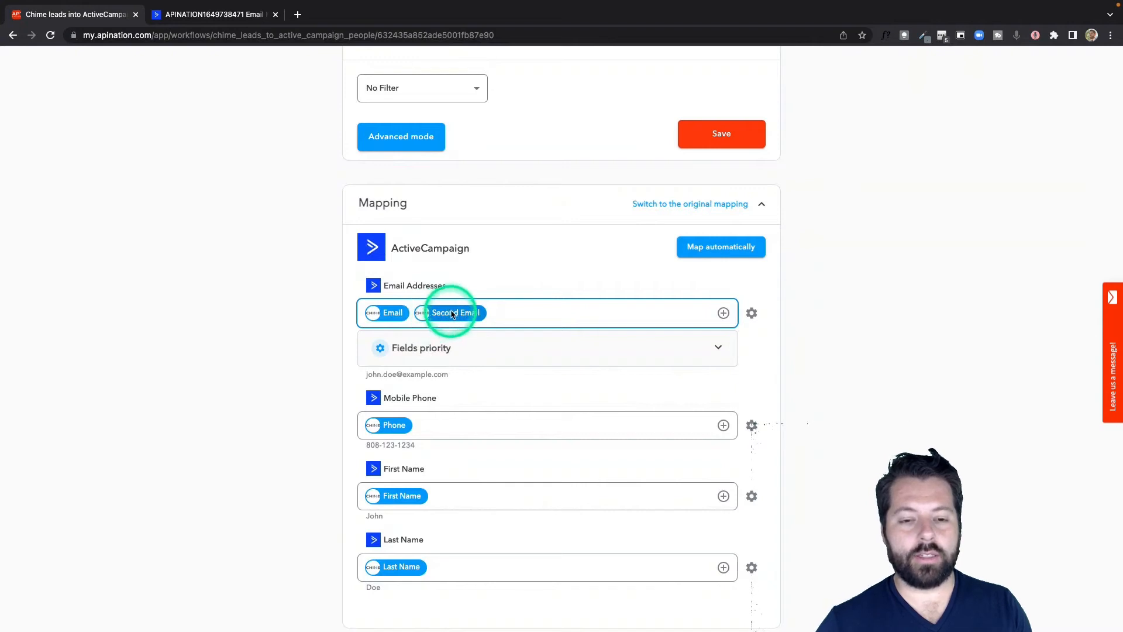
pyautogui.click(614, 310)
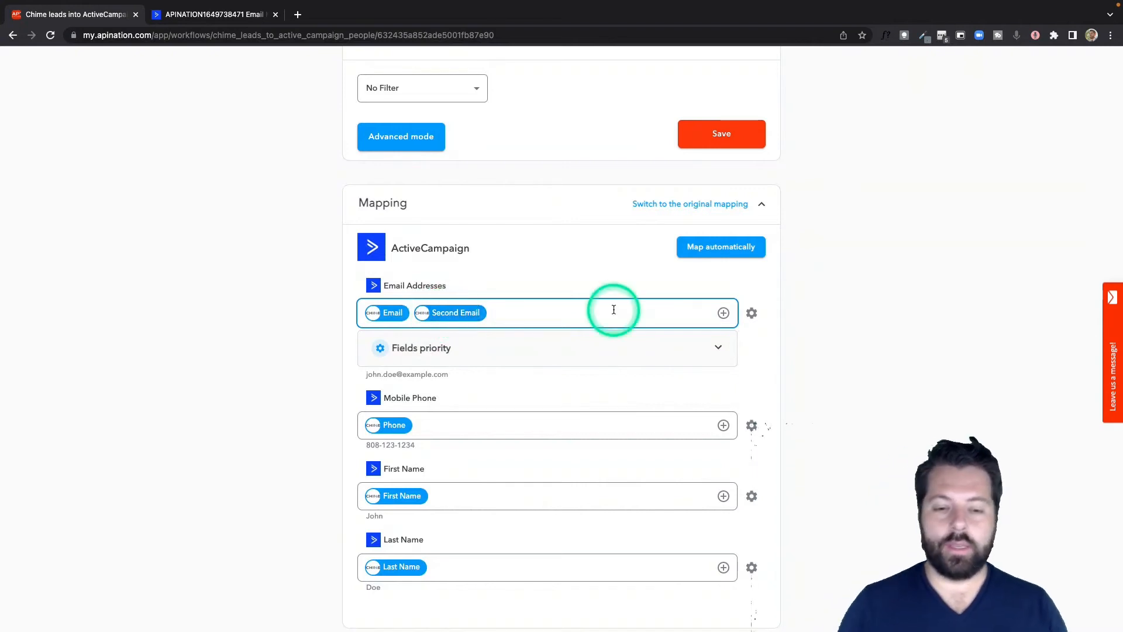
# Step: Activate the Chime leads into ActiveCampaign sync and open the Chime and ActiveCampaign integrations with the active syncs expanded
pyautogui.scroll(15, 614, 310)
pyautogui.click(575, 216)
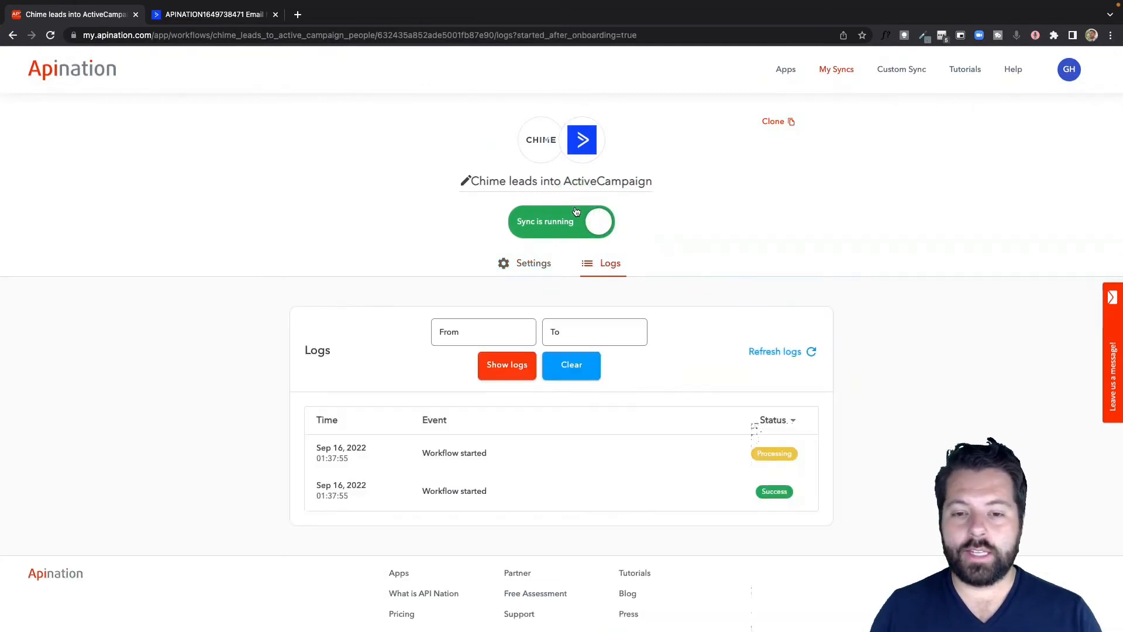
pyautogui.click(542, 147)
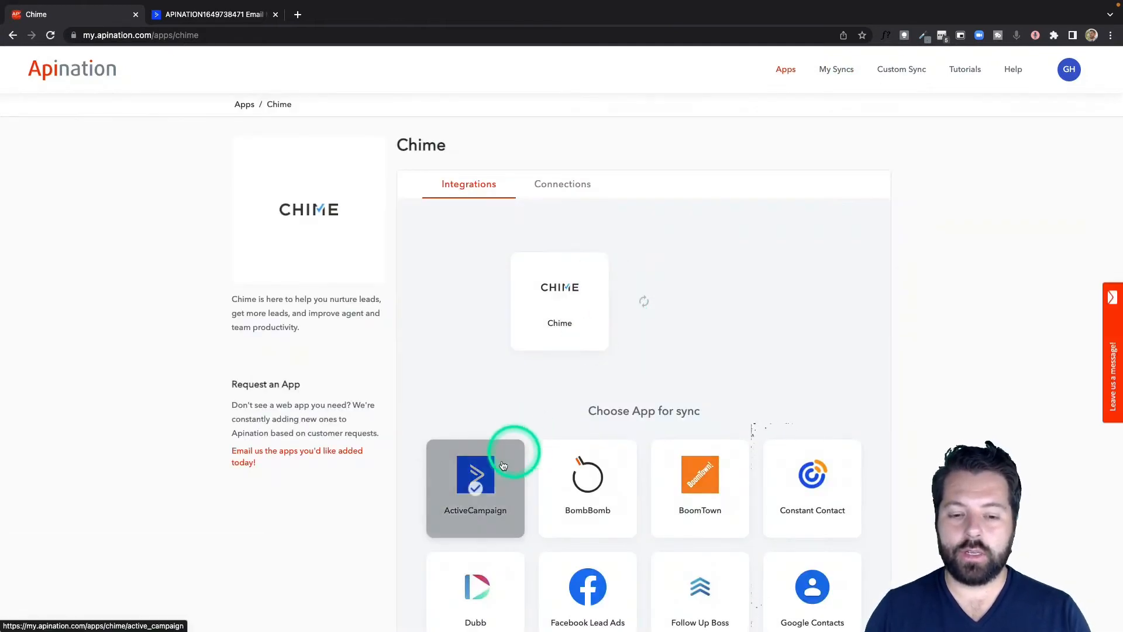
pyautogui.click(481, 478)
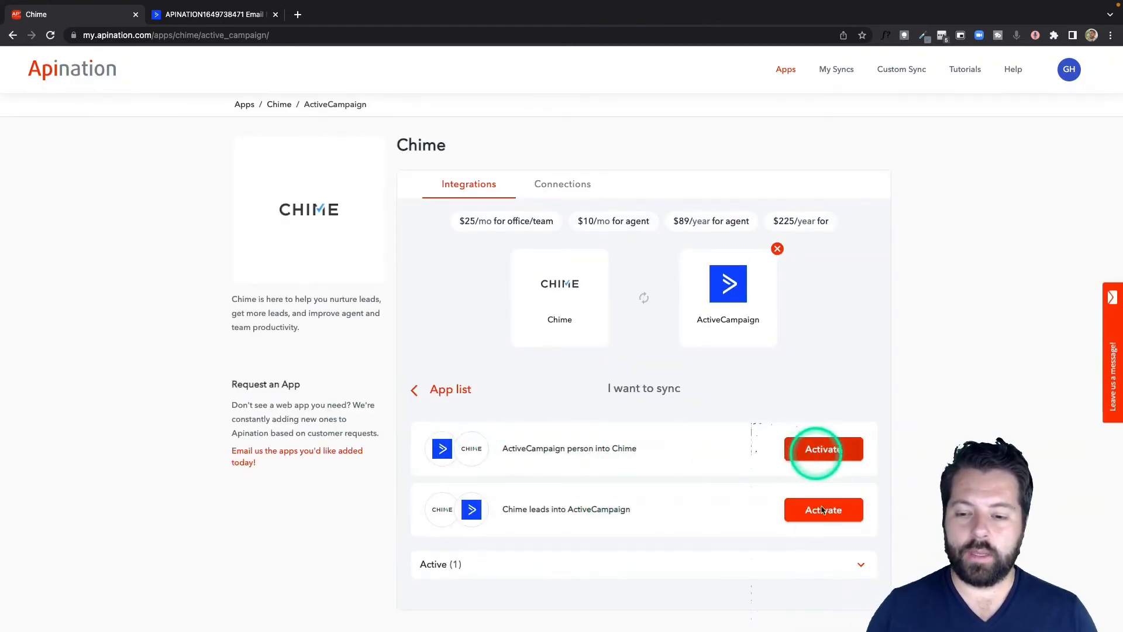
pyautogui.click(509, 576)
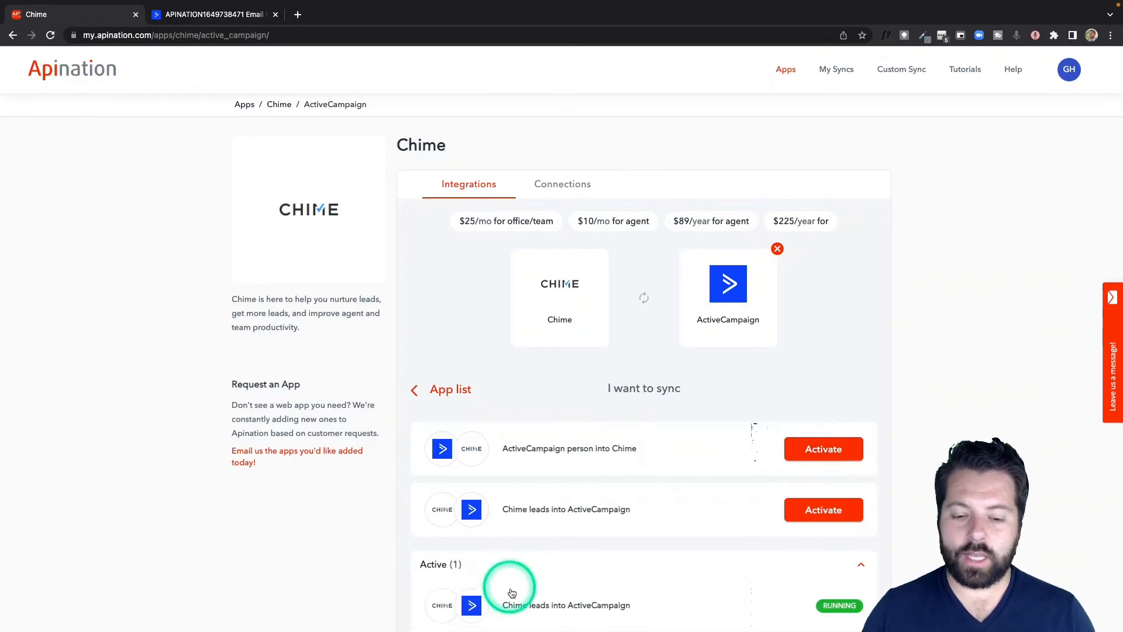
# Step: Start setting up the ActiveCampaign person into Chime sync, using the existing ActiveCampaign and Chime connections
pyautogui.click(839, 448)
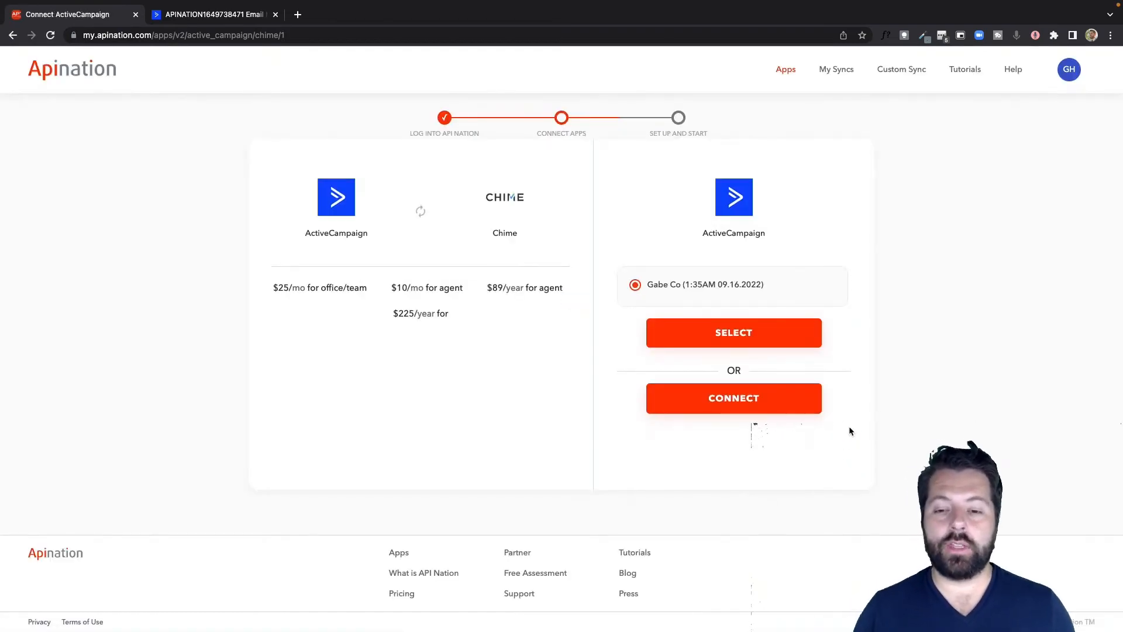
pyautogui.click(768, 342)
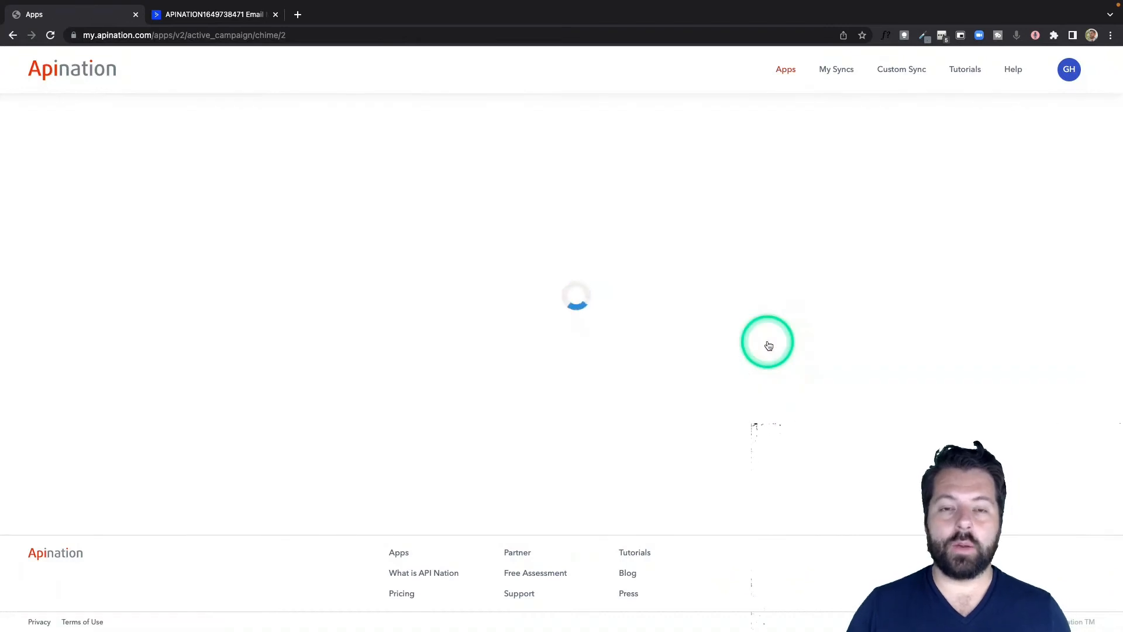
pyautogui.click(768, 344)
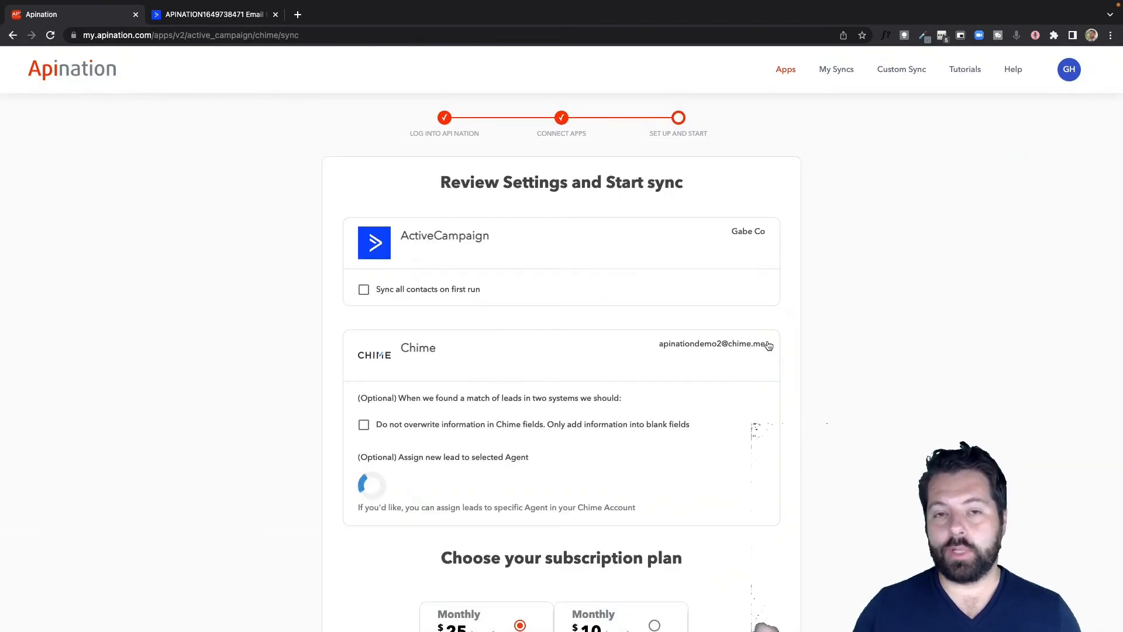
# Step: Set matched leads not to overwrite information in Chime fields, only fill blank ones, and subscribe to the sync
pyautogui.scroll(-1, 768, 345)
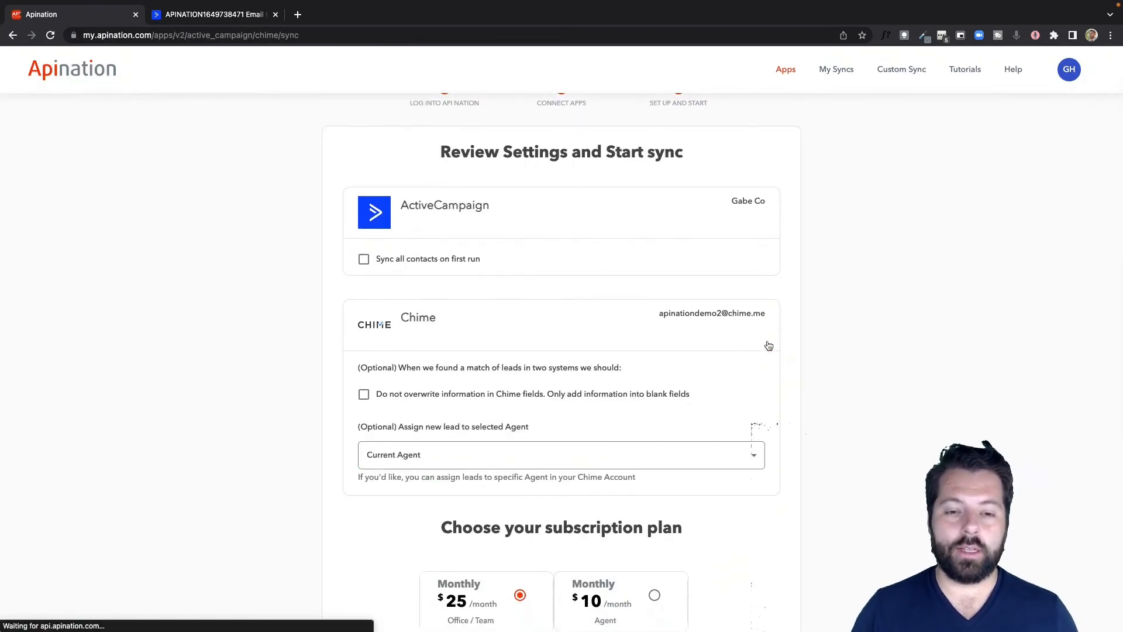
pyautogui.scroll(-2, 768, 345)
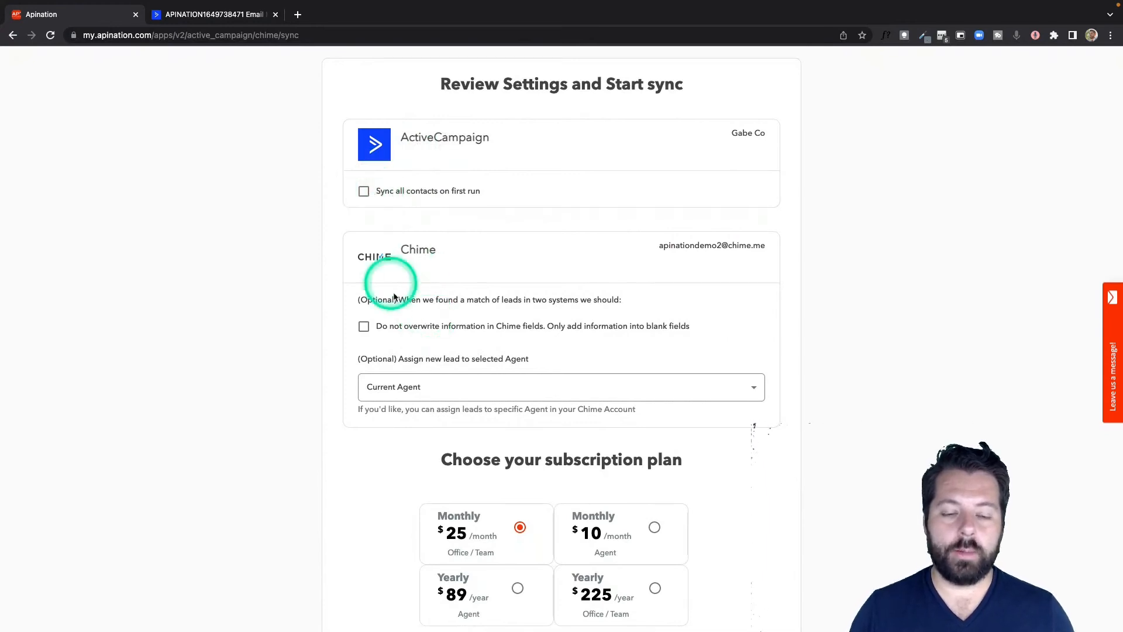
pyautogui.scroll(-3, 391, 290)
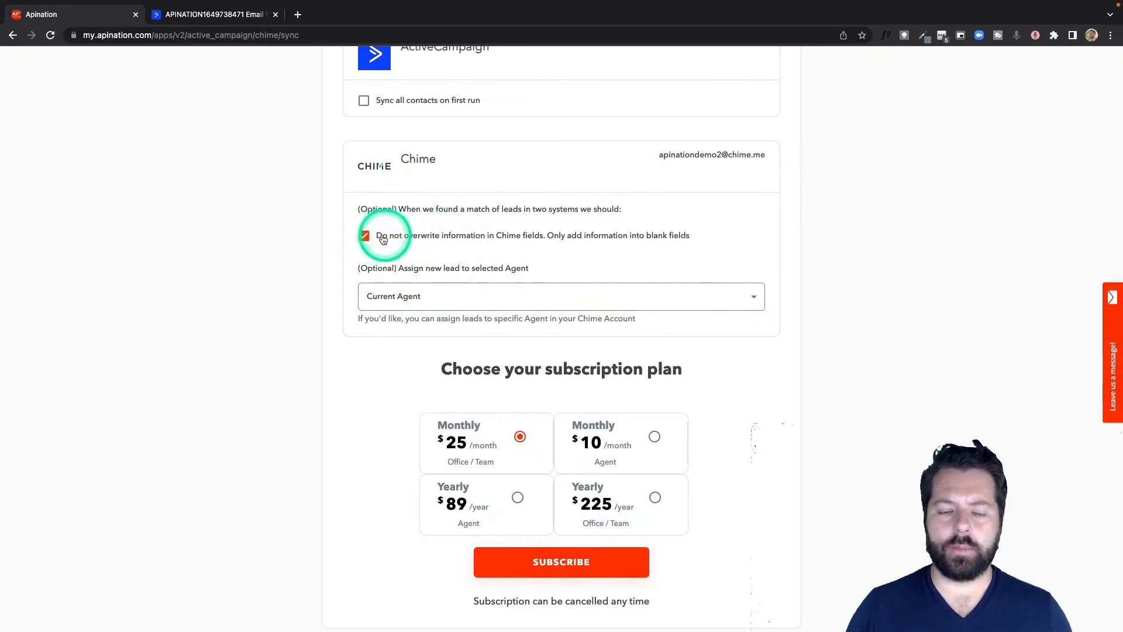
pyautogui.scroll(-2, 496, 371)
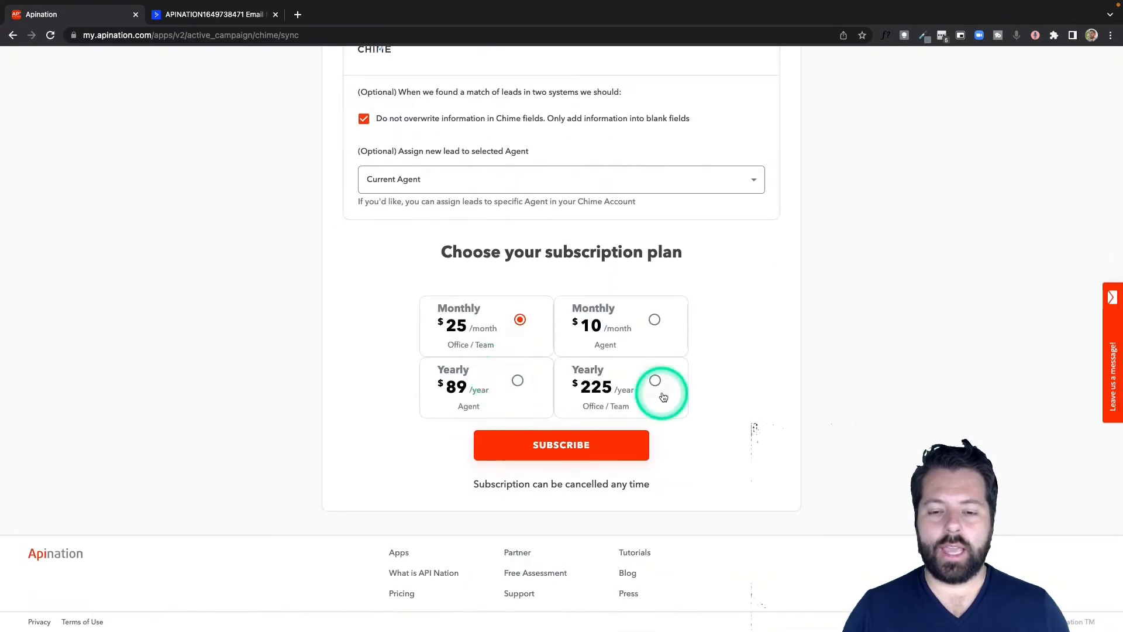
pyautogui.click(569, 457)
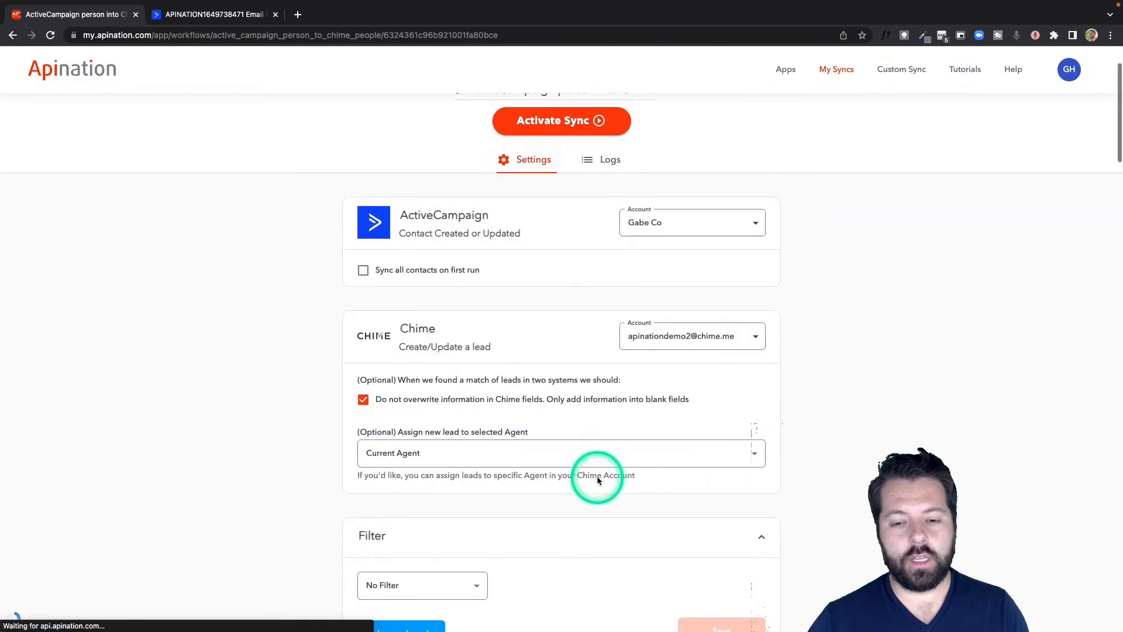
# Step: Examine the ActiveCampaign person into Chime sync's filter section and its Chime field mappings
pyautogui.scroll(-4, 597, 477)
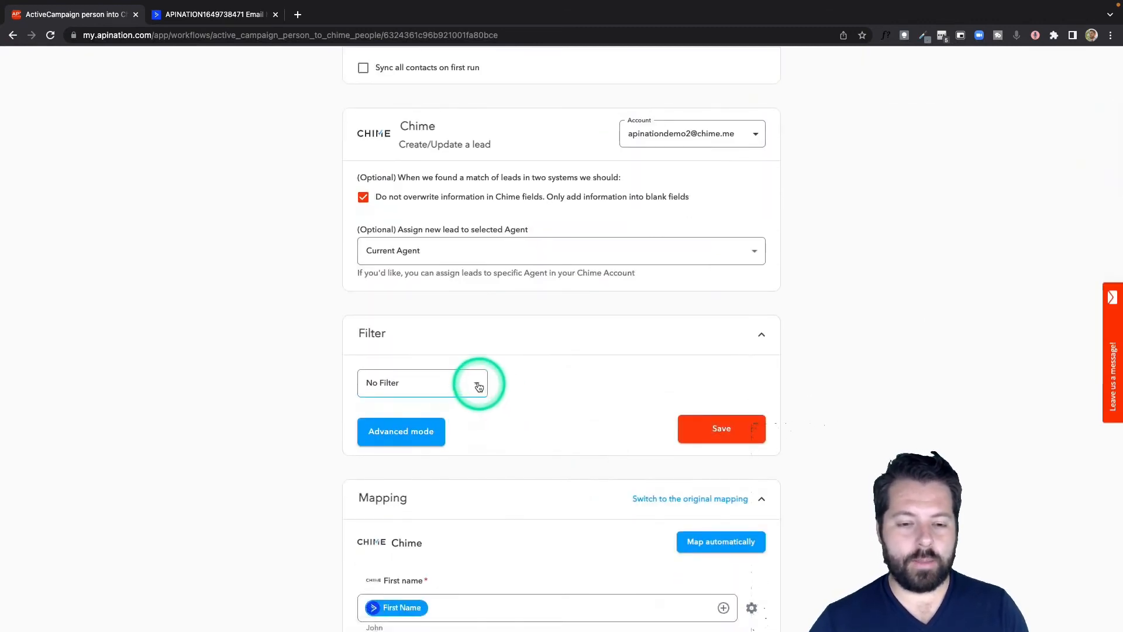
pyautogui.scroll(-4, 574, 513)
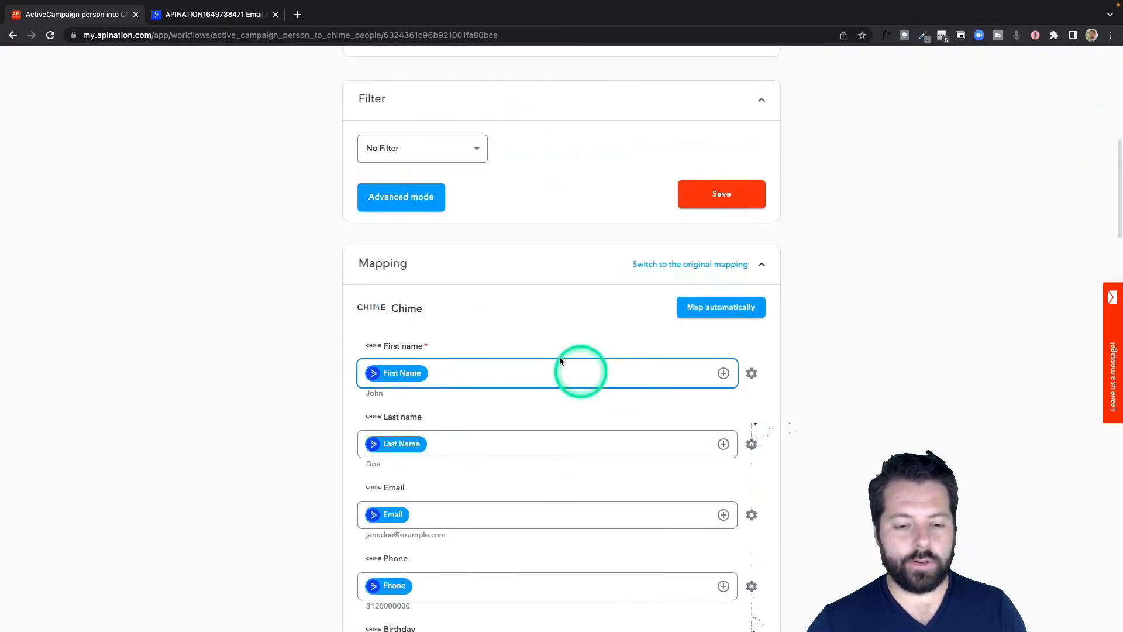
pyautogui.scroll(-5, 525, 437)
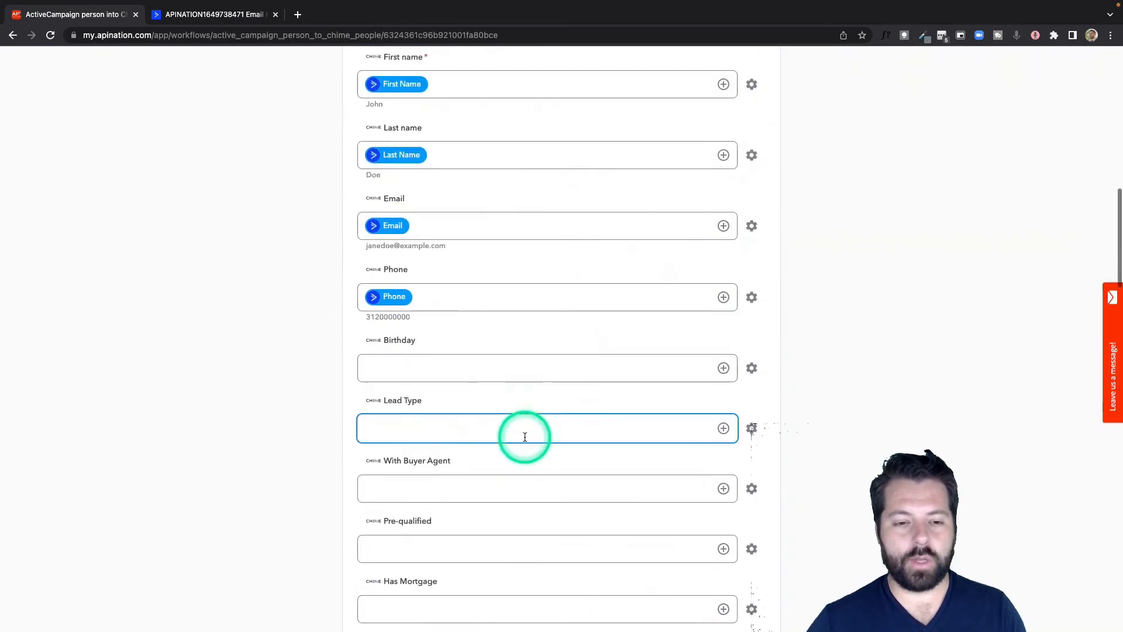
pyautogui.scroll(-3, 525, 439)
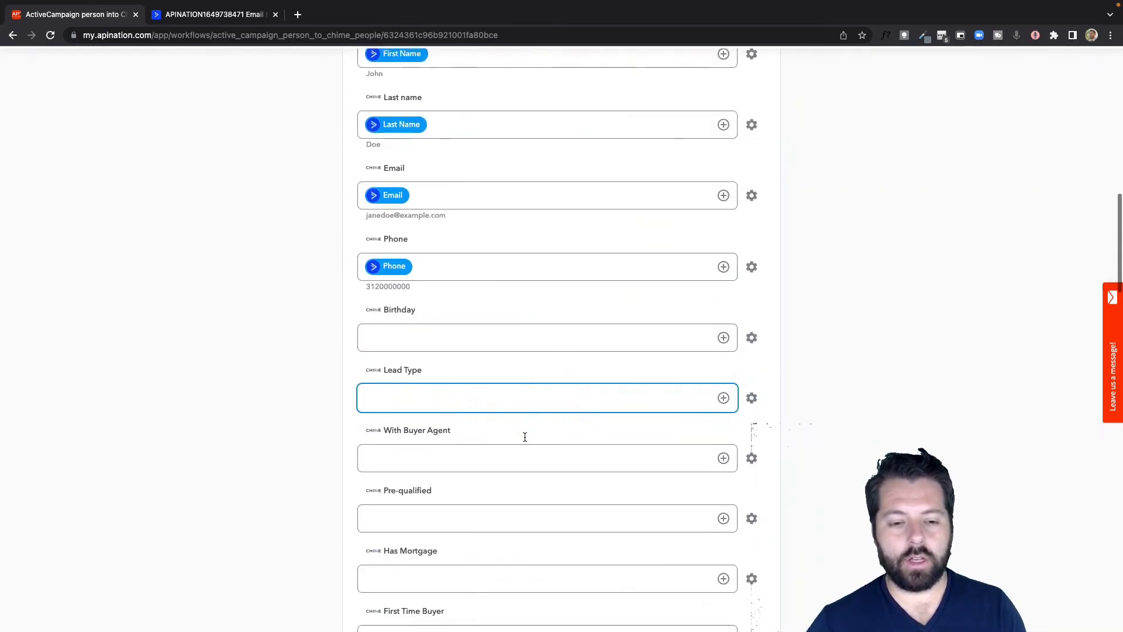
pyautogui.scroll(-9, 525, 438)
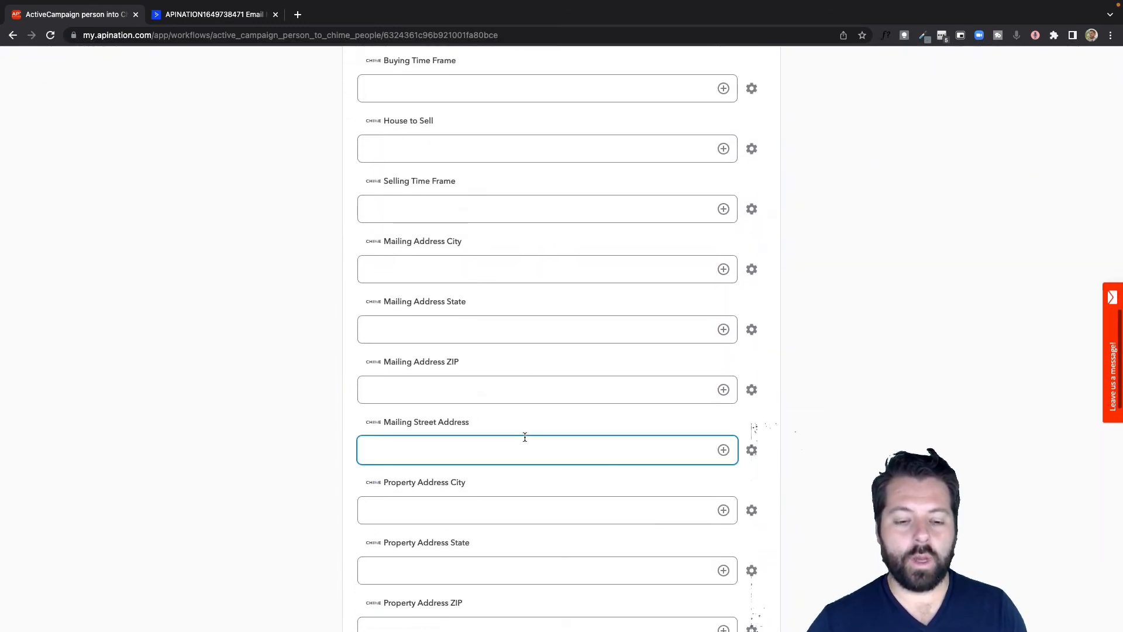
pyautogui.scroll(8, 524, 437)
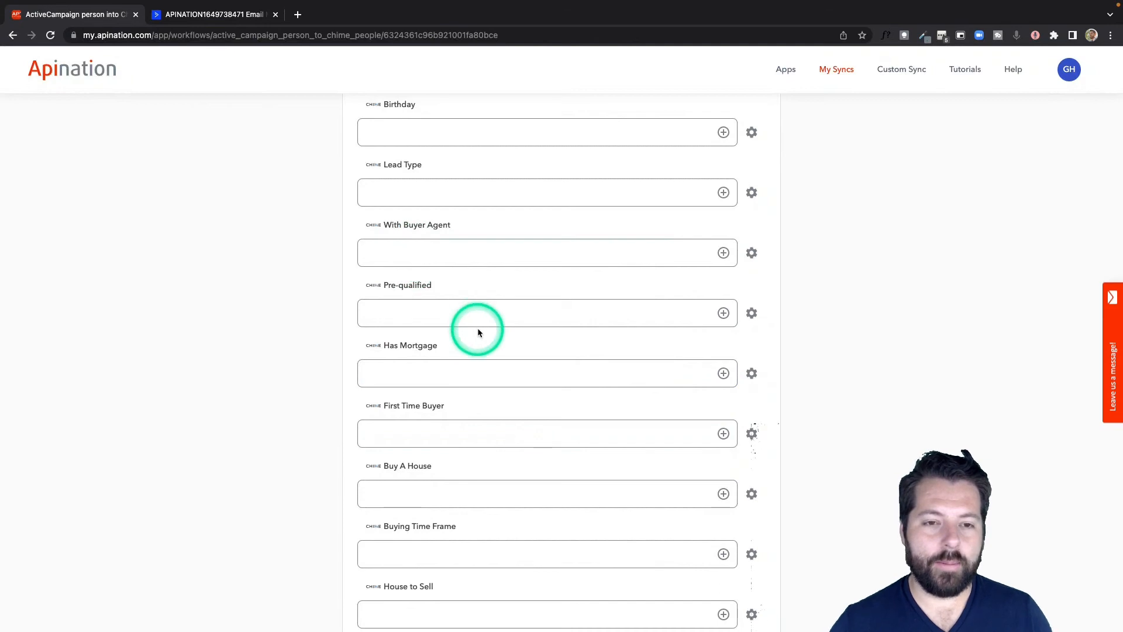
pyautogui.scroll(-13, 478, 332)
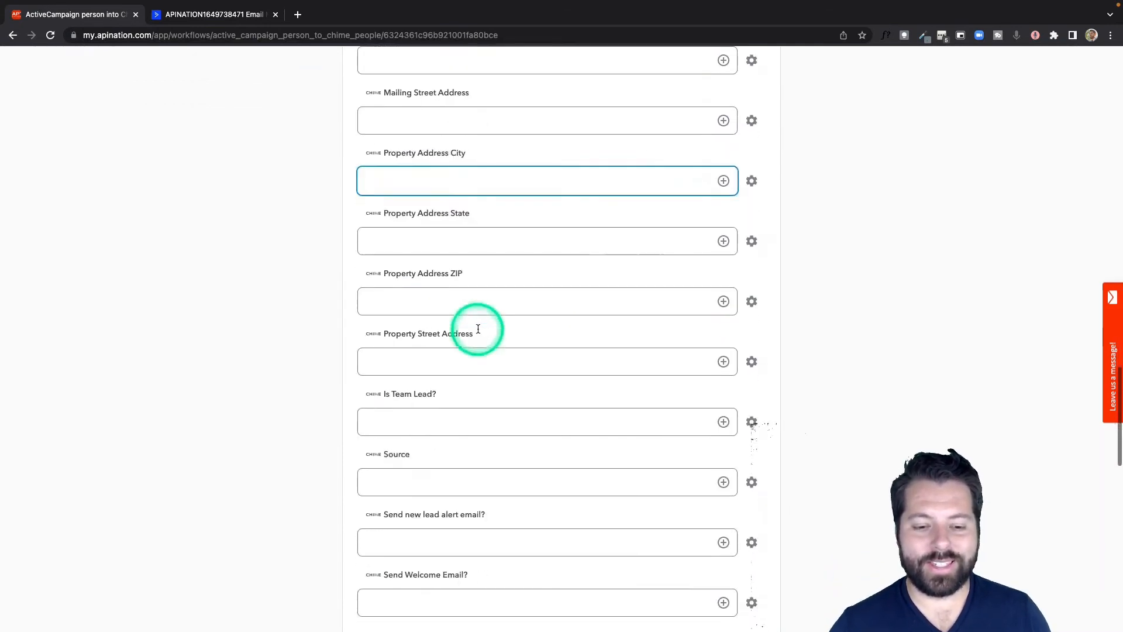
# Step: Set the Chime Source field mapping to the fixed text "ActiveCampaign"
pyautogui.scroll(-3, 478, 329)
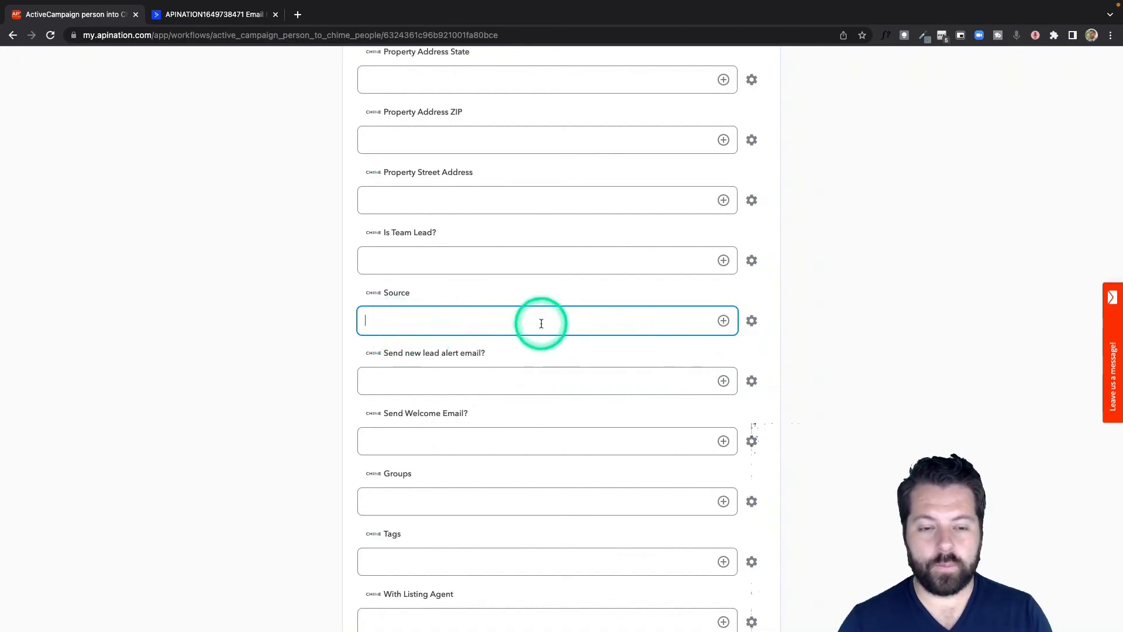
pyautogui.scroll(1, 477, 326)
pyautogui.write('ActiveCampaign')
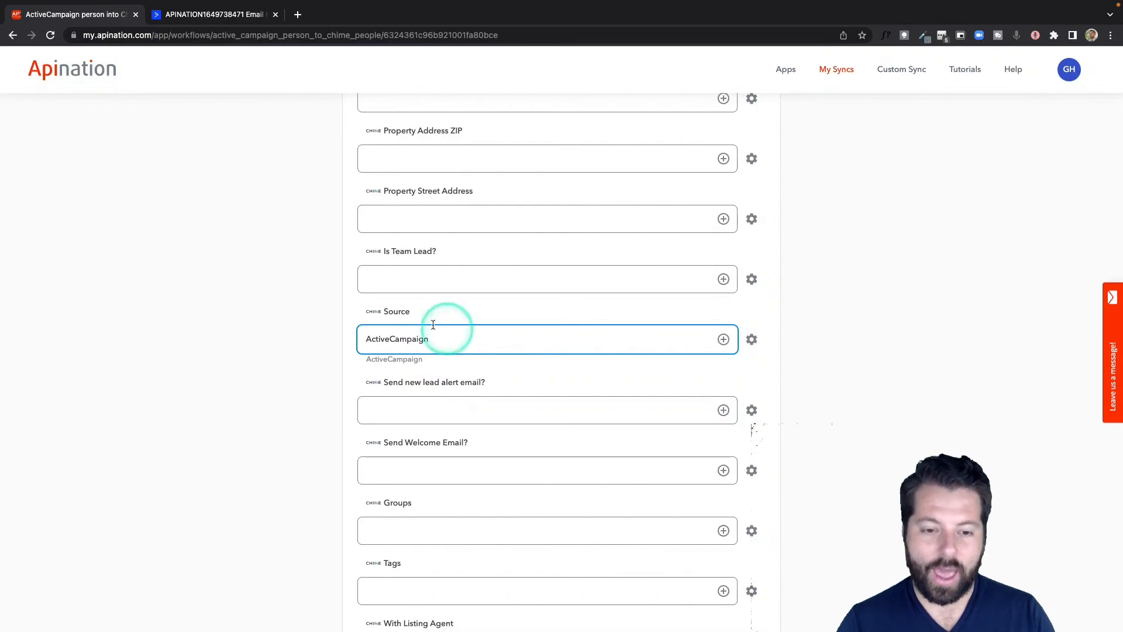
pyautogui.click(304, 487)
# Step: Map the Chime Tags field to the fixed text "EmailAutomation"
pyautogui.scroll(-3, 304, 491)
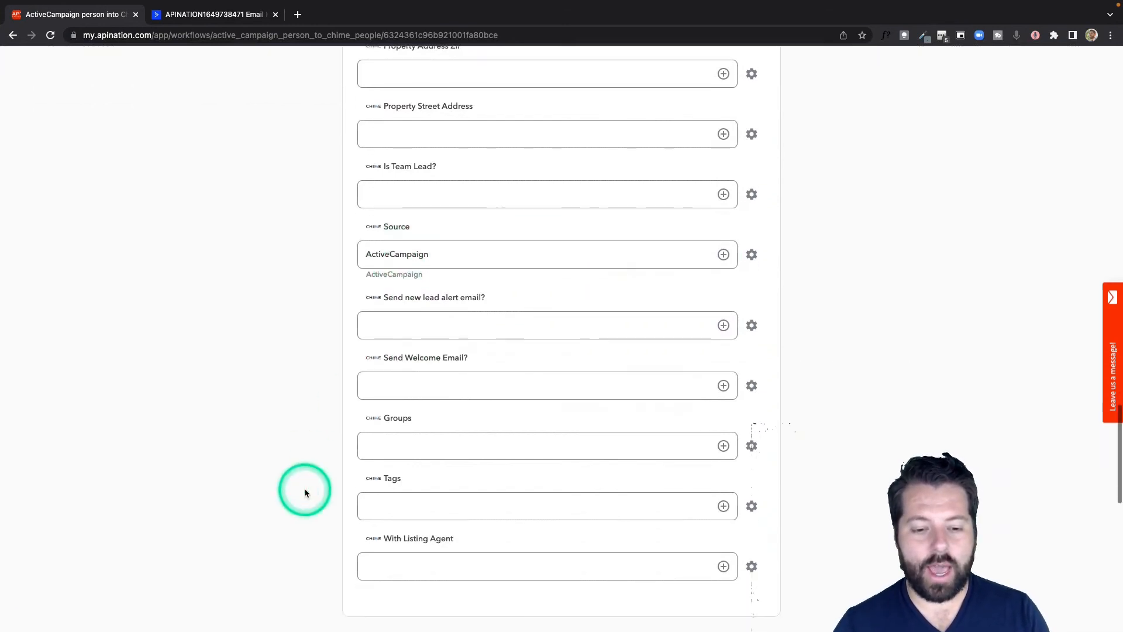
pyautogui.click(388, 499)
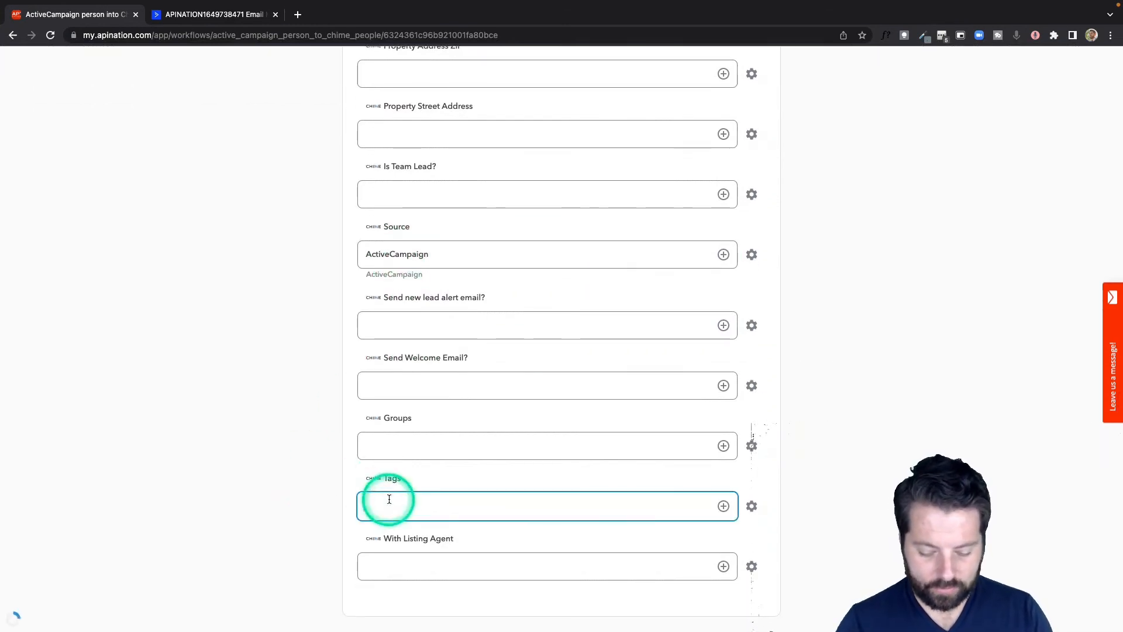
pyautogui.write('Email')
pyautogui.scroll(-3, 389, 498)
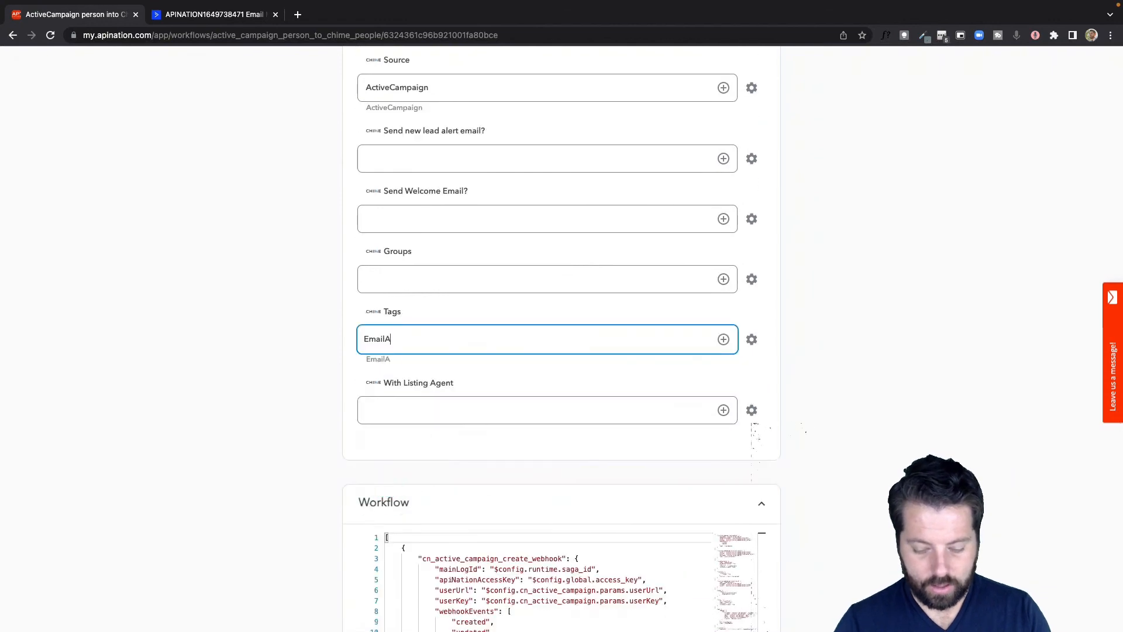
pyautogui.click(326, 459)
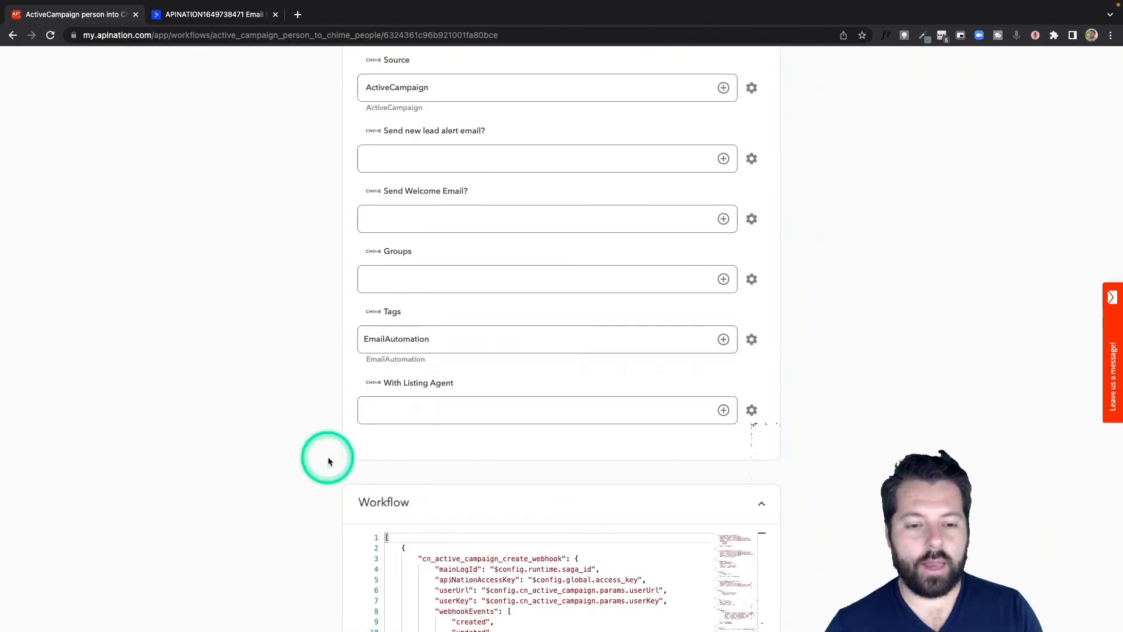
# Step: Turn on the ActiveCampaign person into Chime sync and open the overview of all syncs
pyautogui.scroll(2, 572, 374)
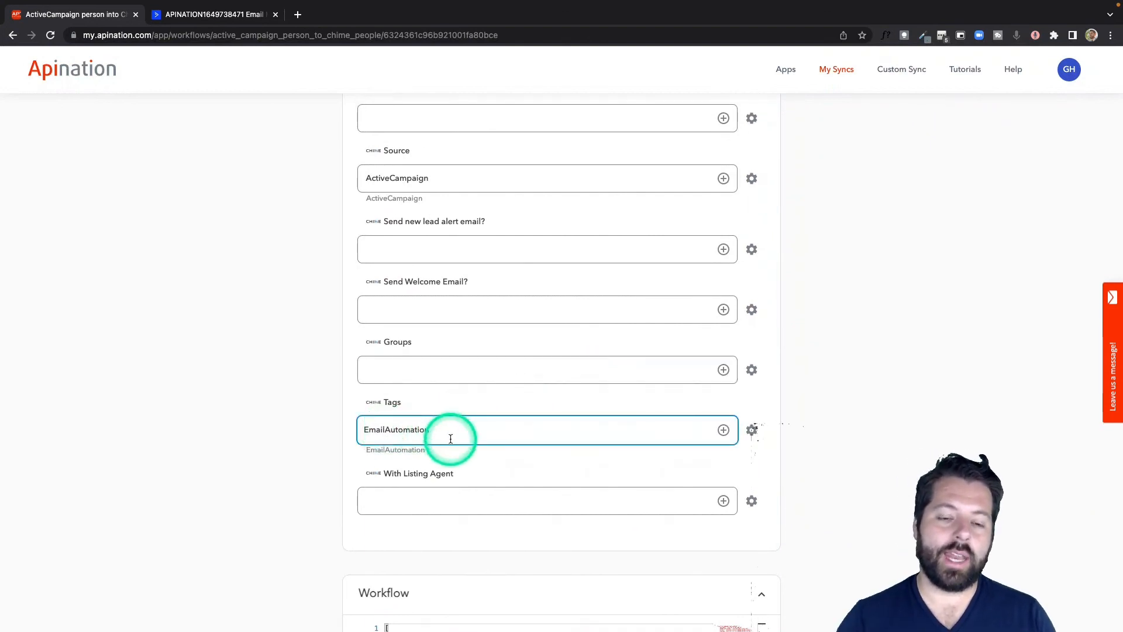
pyautogui.scroll(20, 451, 439)
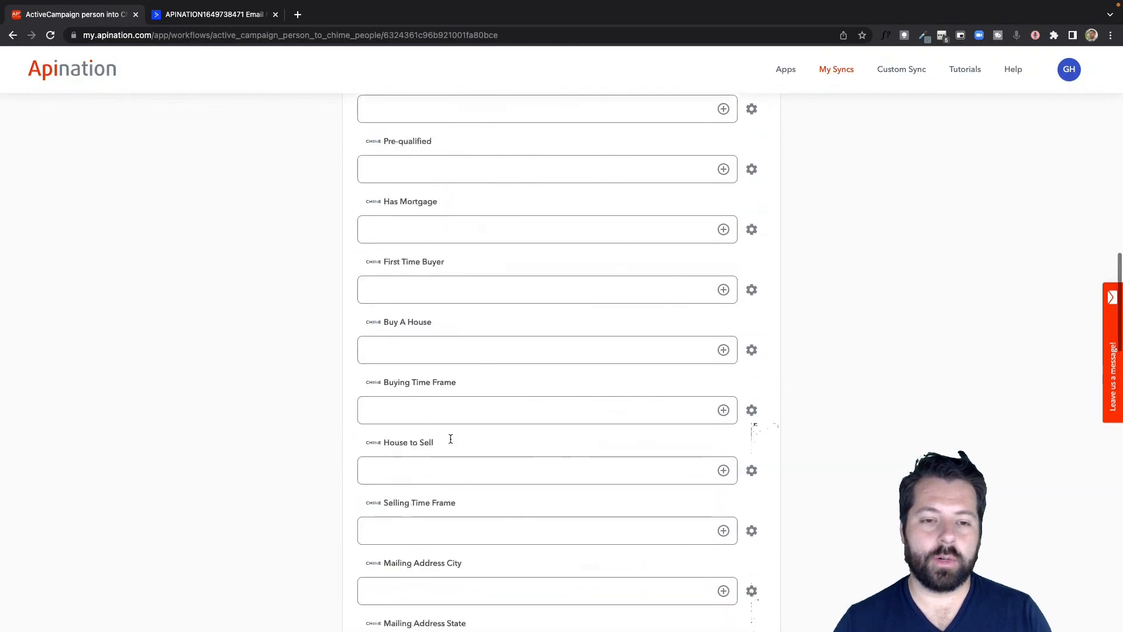
pyautogui.click(566, 189)
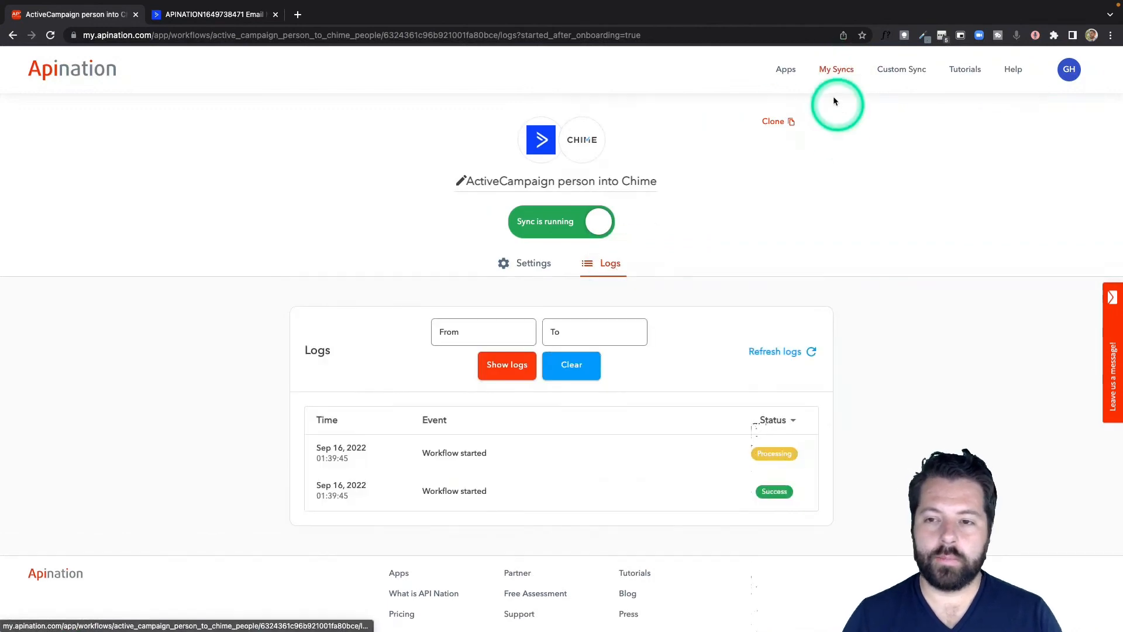
pyautogui.click(837, 70)
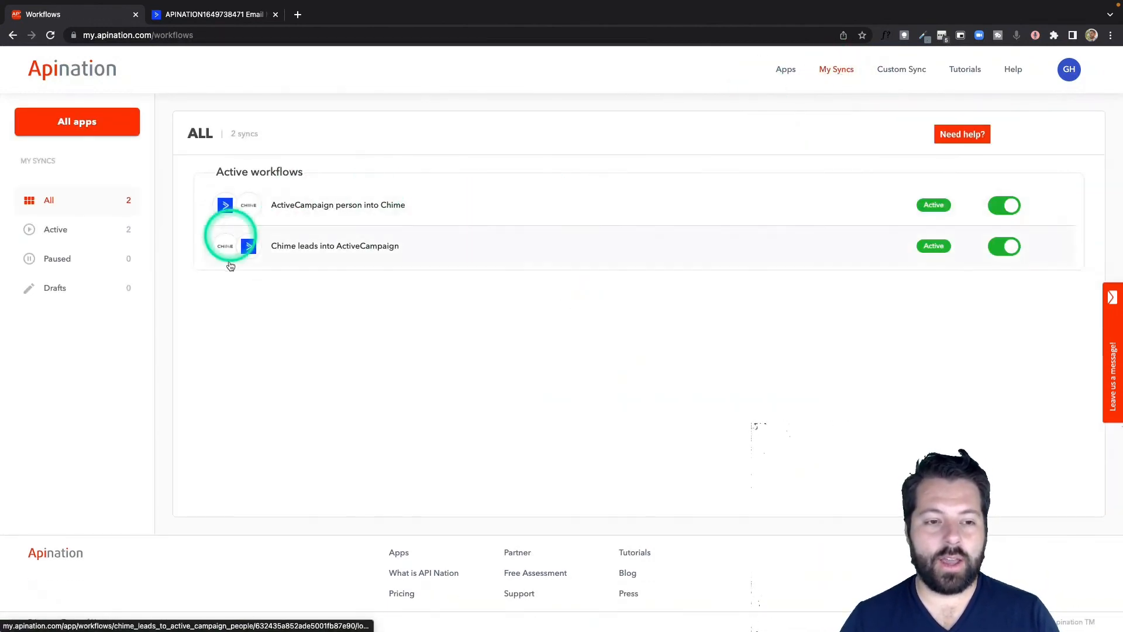